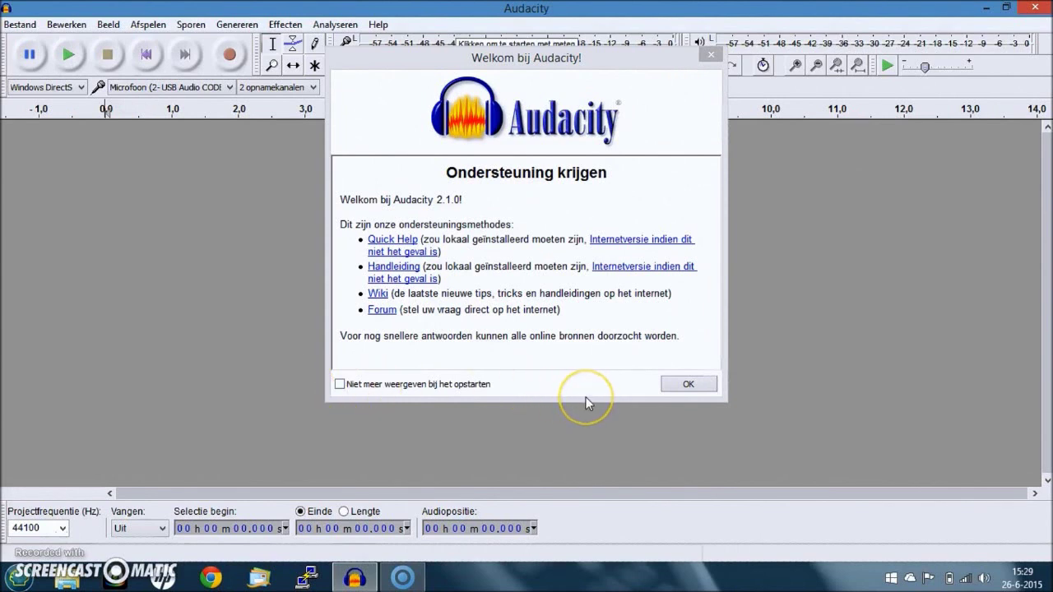
# Dismiss the welcome message and start monitoring the USB microphone's input level
pyautogui.click(696, 386)
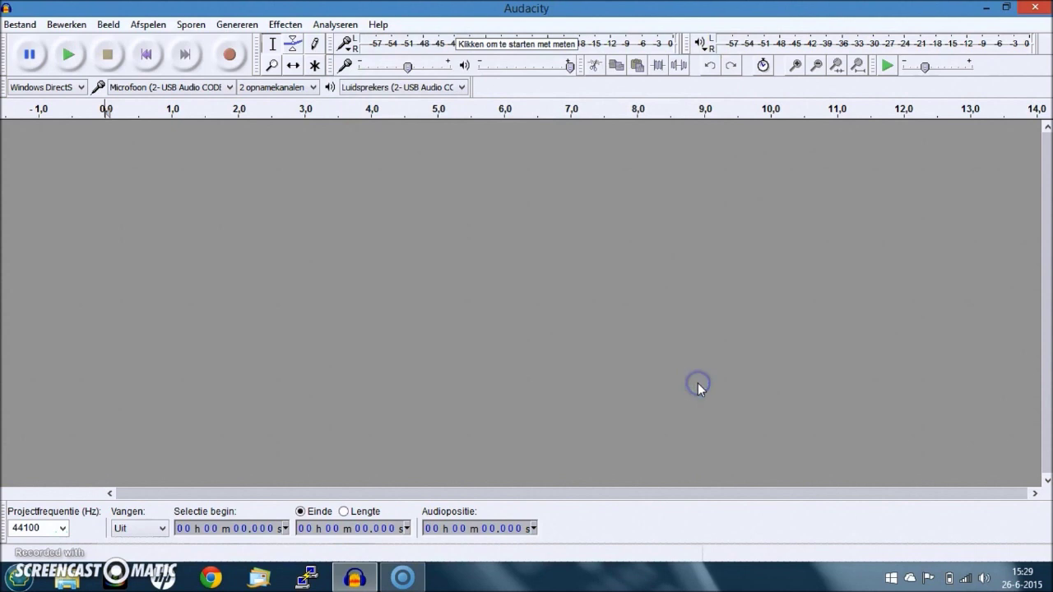
pyautogui.click(431, 53)
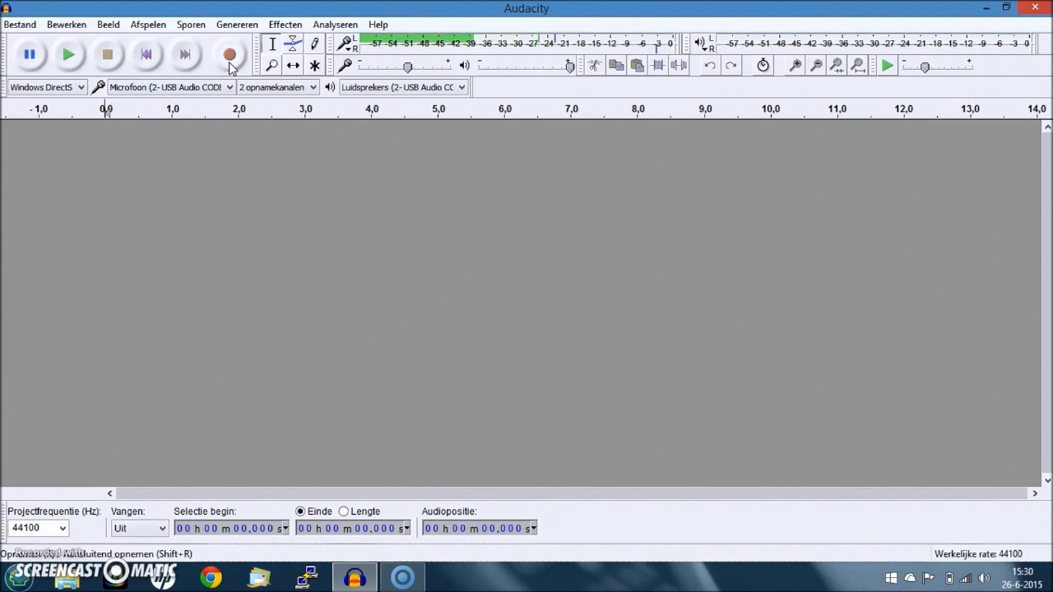
# Record the performance into a new stereo 44100 Hz track from the microphone
pyautogui.click(230, 60)
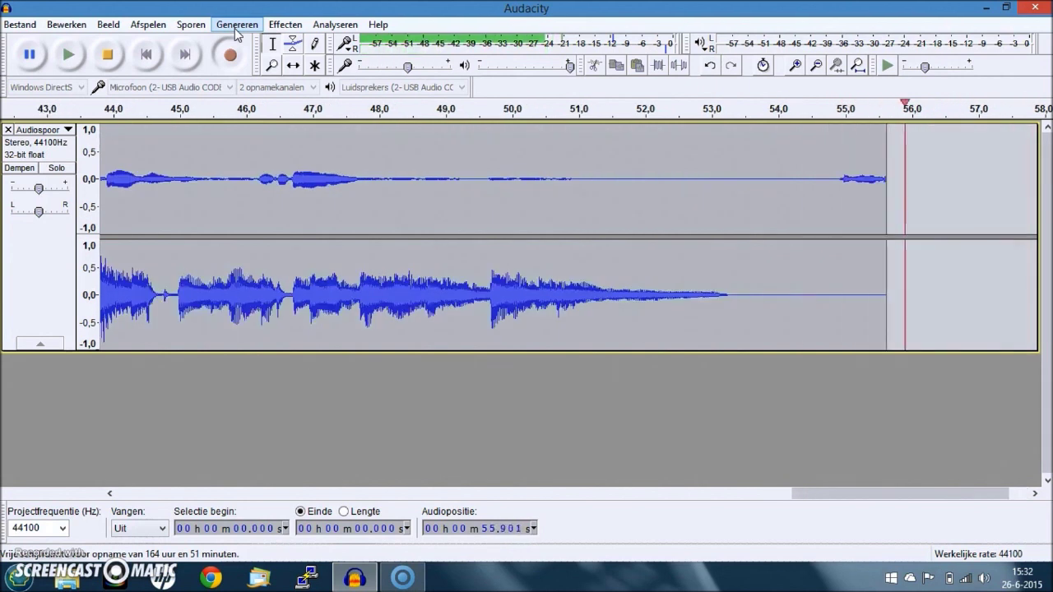
# Stop the recording at about 57 seconds, select the whole stereo track and open its track menu
pyautogui.click(107, 55)
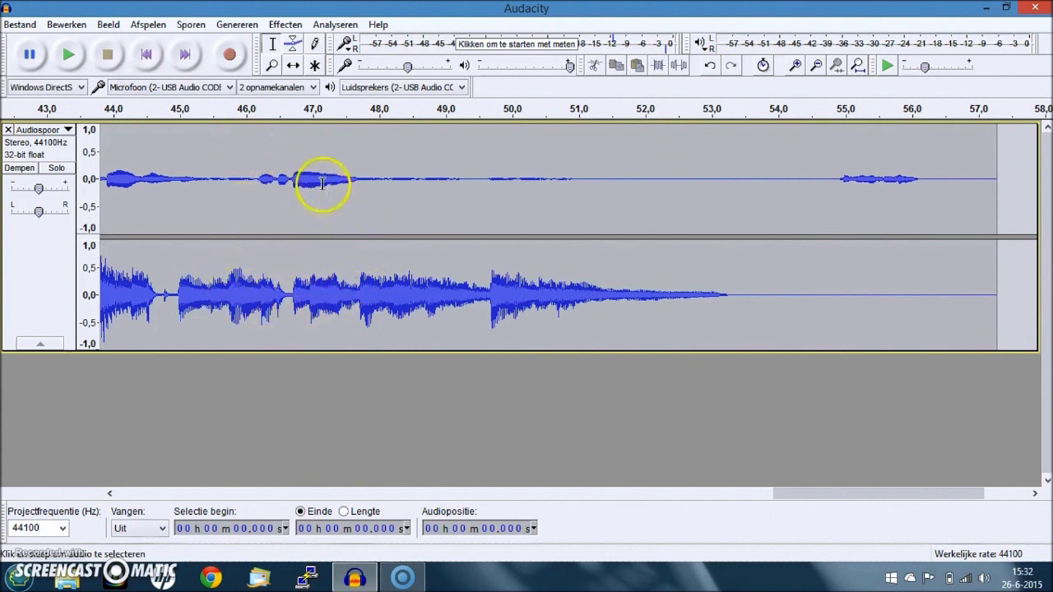
pyautogui.click(271, 149)
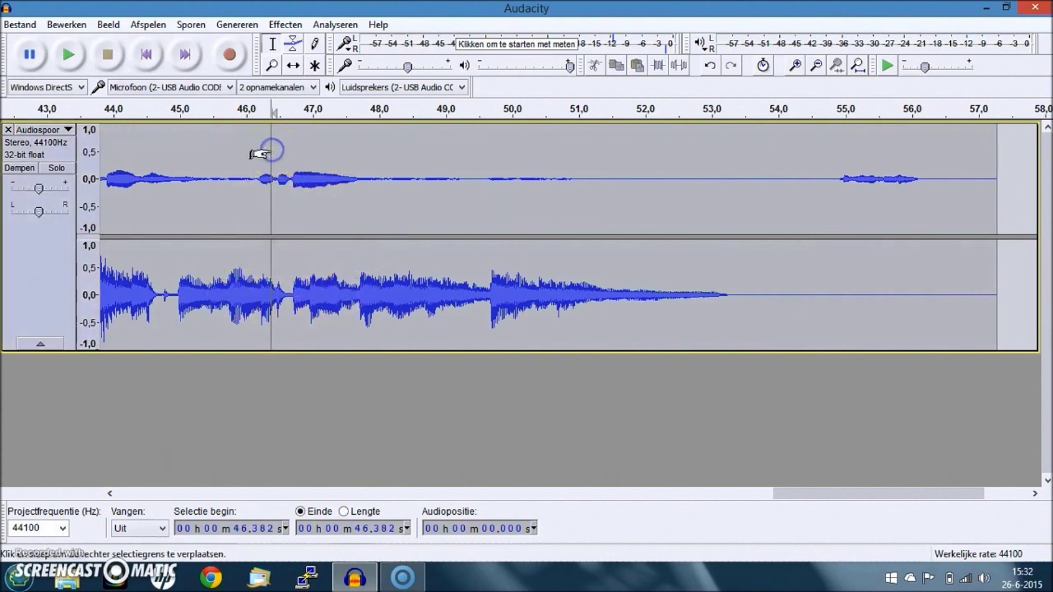
pyautogui.click(254, 161)
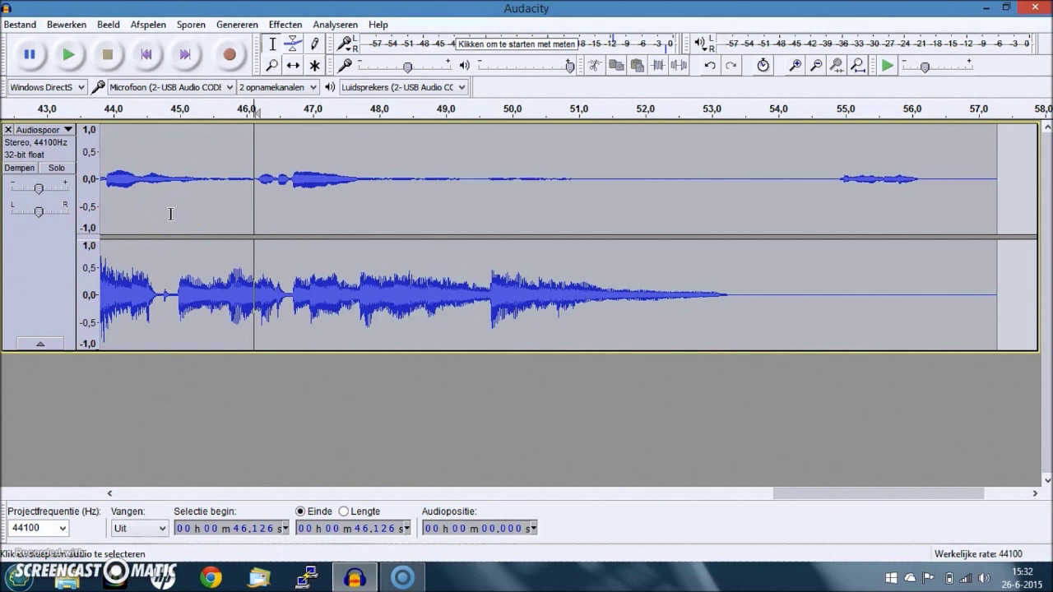
pyautogui.click(35, 251)
pyautogui.click(63, 130)
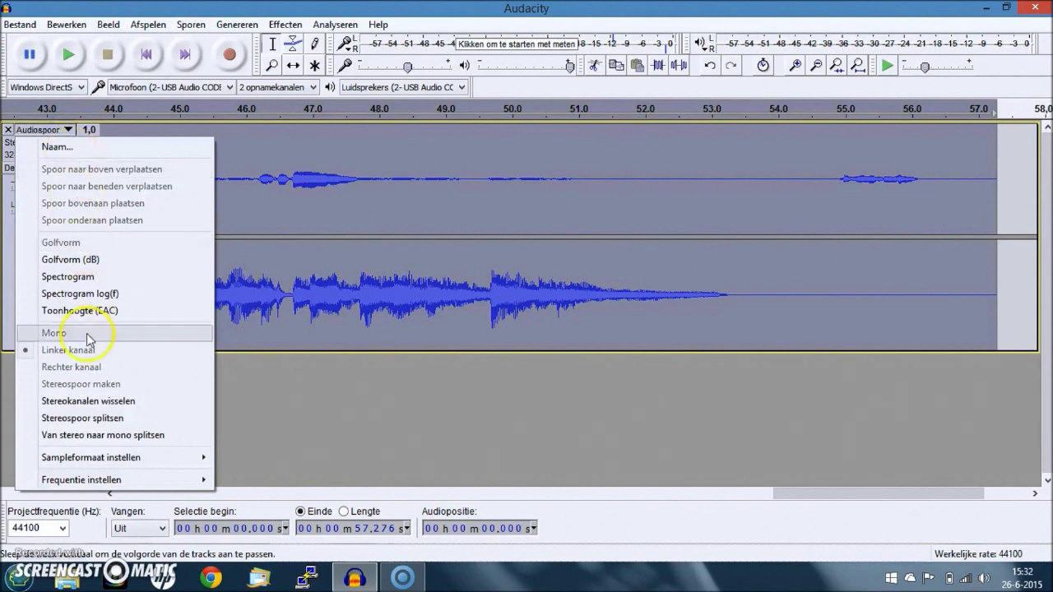
# Split the stereo track into separate left and right tracks and select the left-channel track
pyautogui.click(62, 420)
pyautogui.click(105, 409)
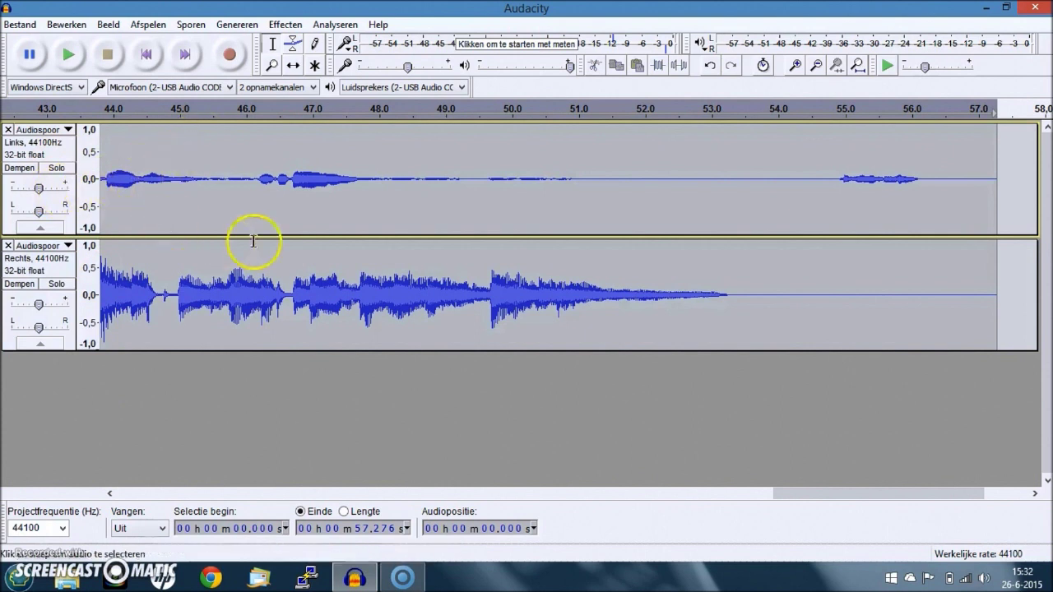
pyautogui.doubleClick(132, 180)
pyautogui.click(129, 160)
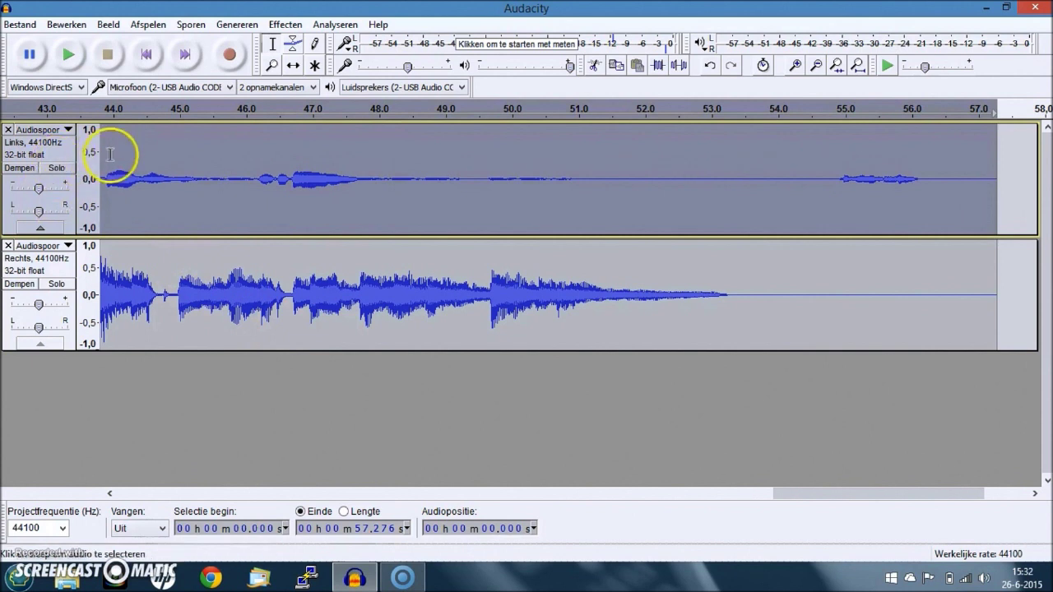
# Normalize the left-channel track to a -1.0 dB peak with DC offset removed, returning to the start
pyautogui.click(282, 25)
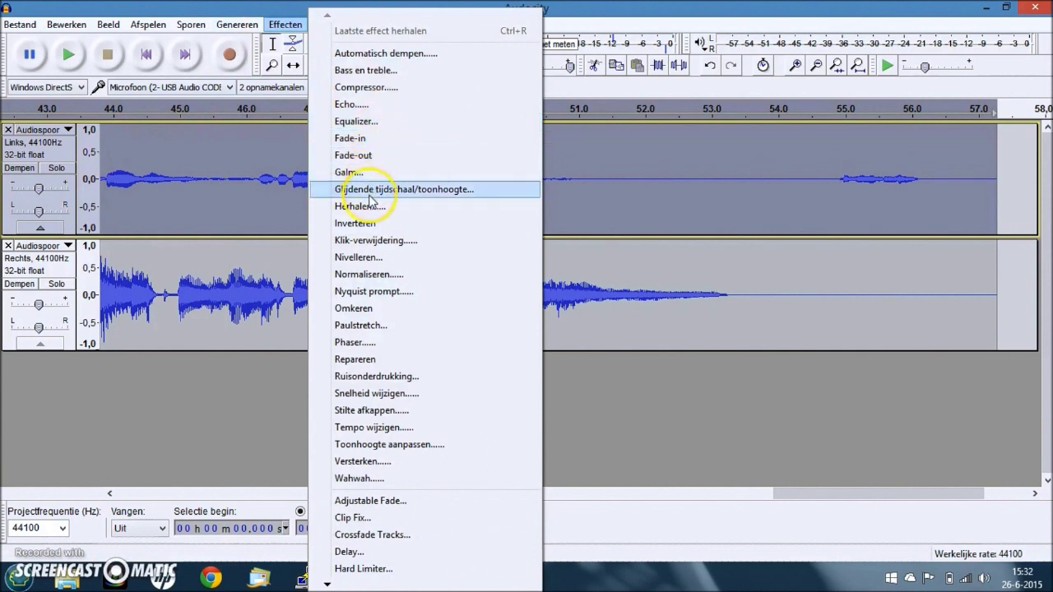
pyautogui.click(381, 274)
pyautogui.click(517, 324)
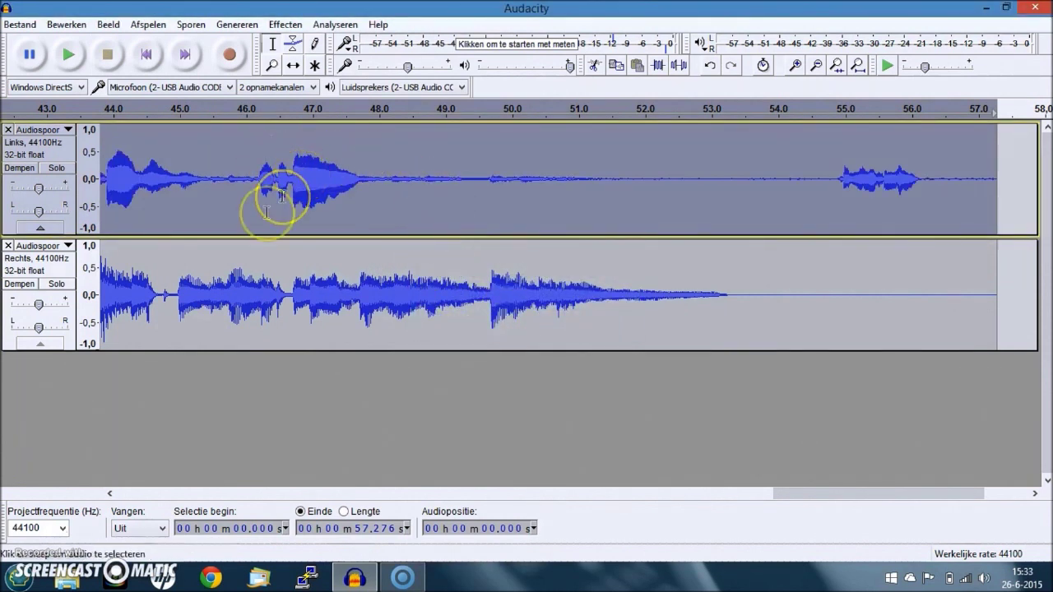
pyautogui.click(157, 264)
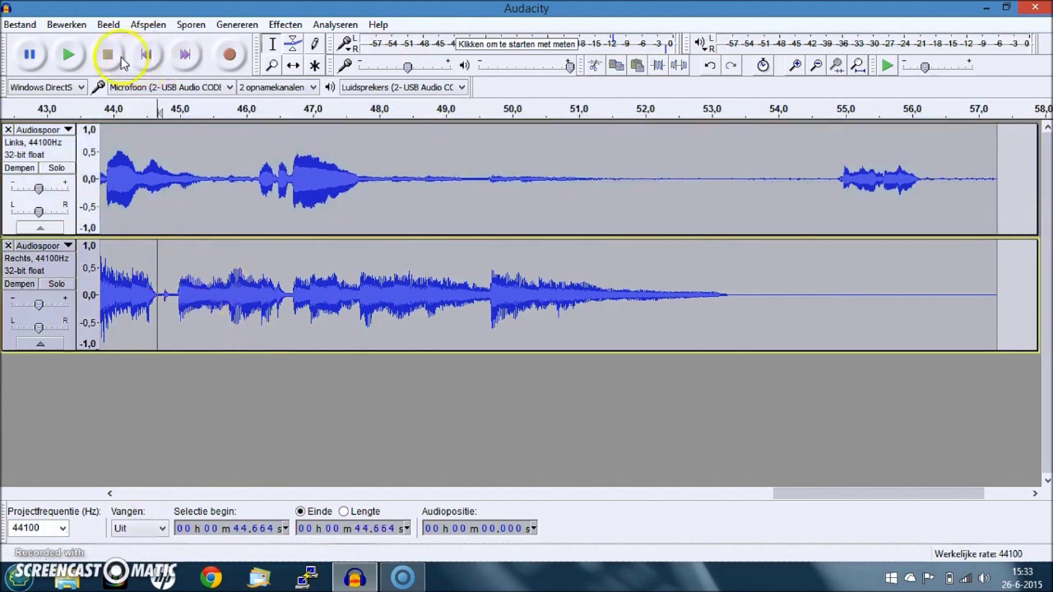
pyautogui.click(146, 56)
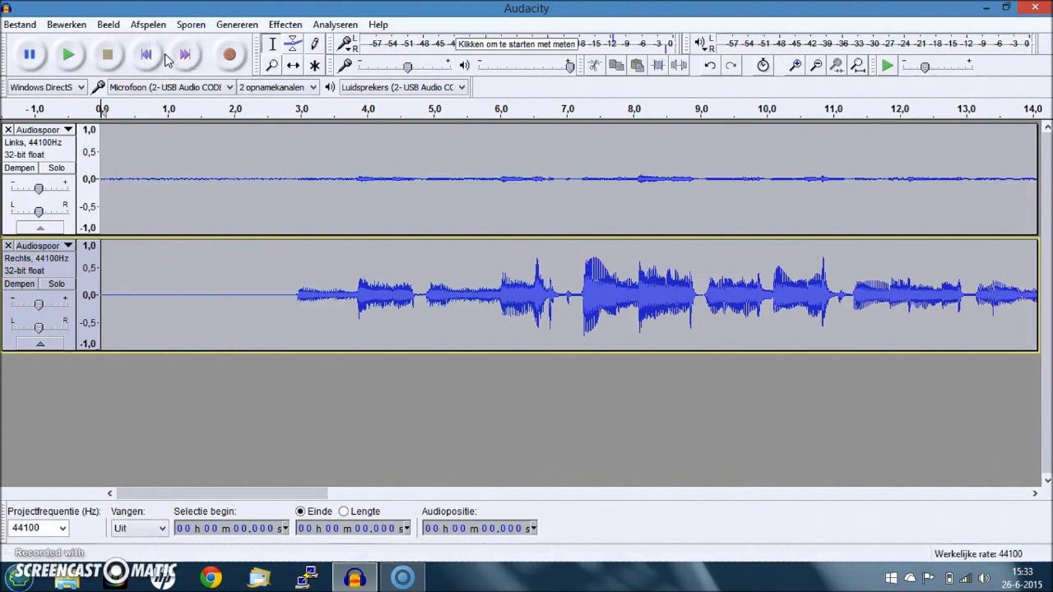
# Play back the split tracks, zooming out with Ctrl+3 and Ctrl+1 to see the whole recording
pyautogui.click(68, 54)
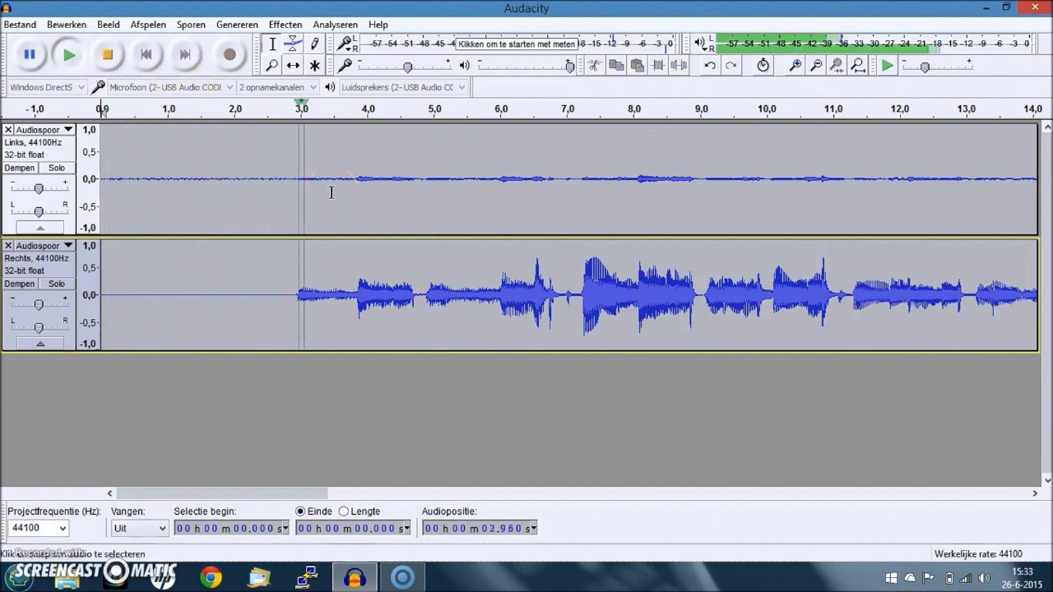
pyautogui.hotkey('ctrl', '3')
pyautogui.hotkey('ctrl', '3')
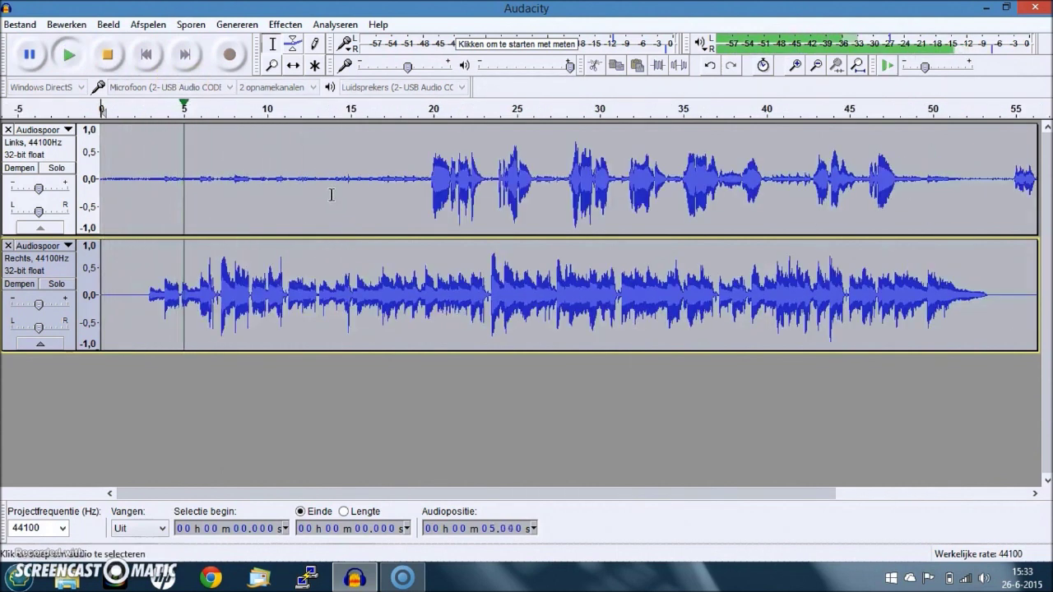
pyautogui.hotkey('ctrl', '3')
pyautogui.hotkey('ctrl', '1')
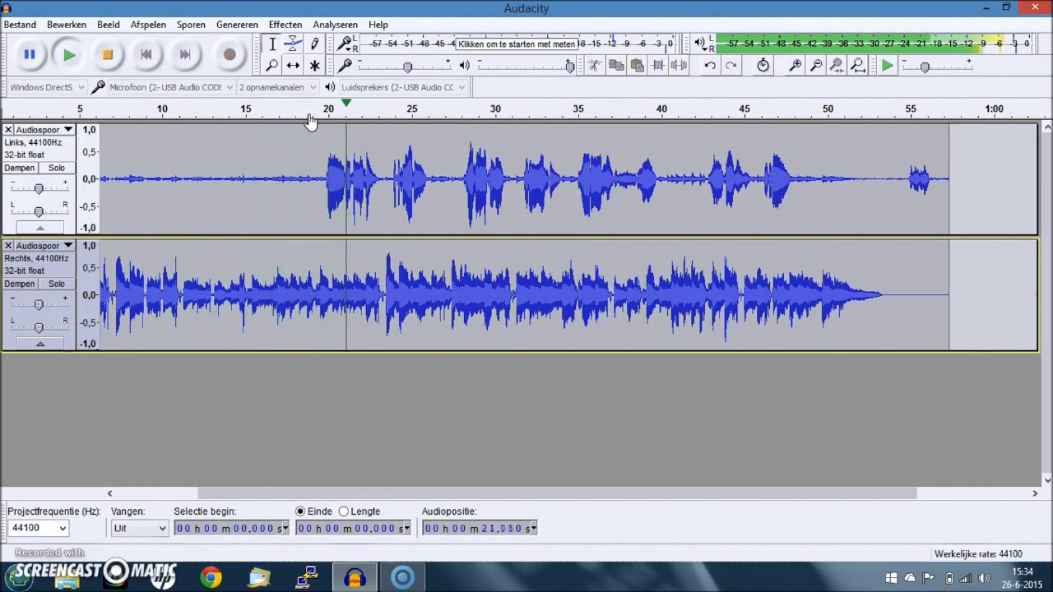
pyautogui.click(109, 61)
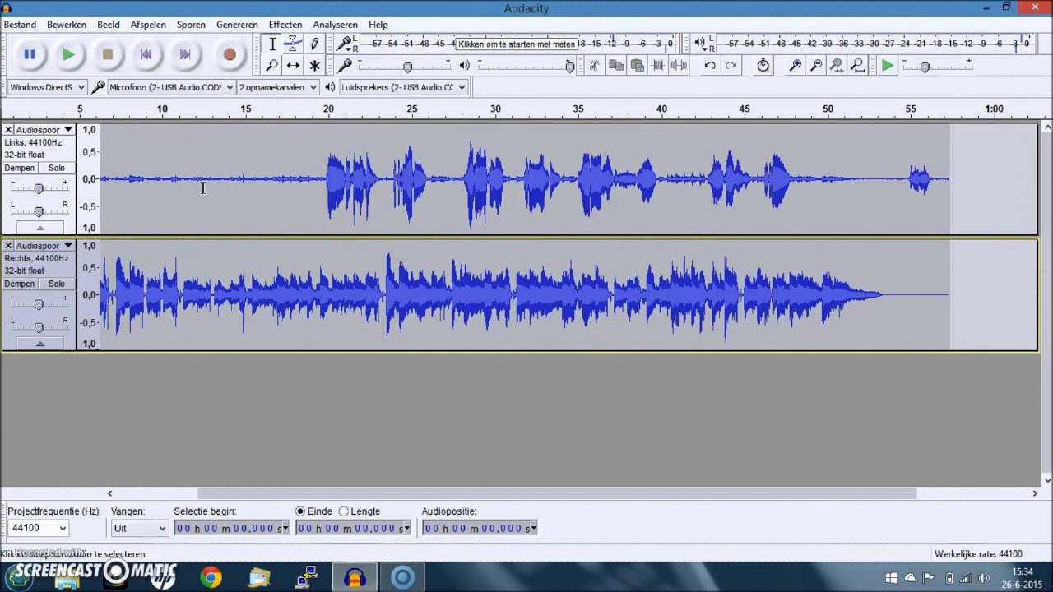
# Return to the start of the recording and select the whole top track
pyautogui.click(146, 53)
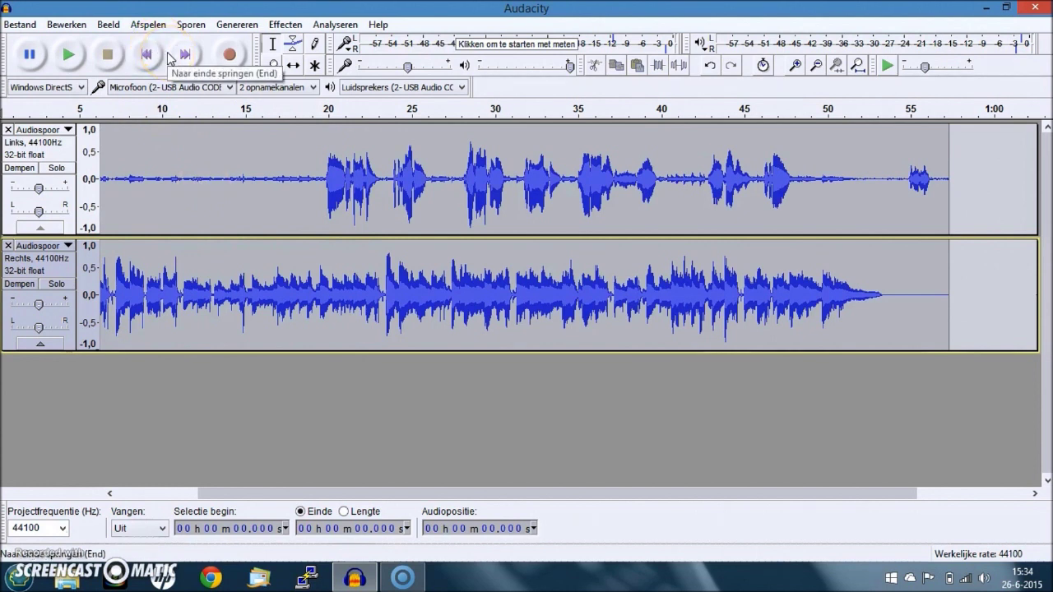
pyautogui.click(66, 221)
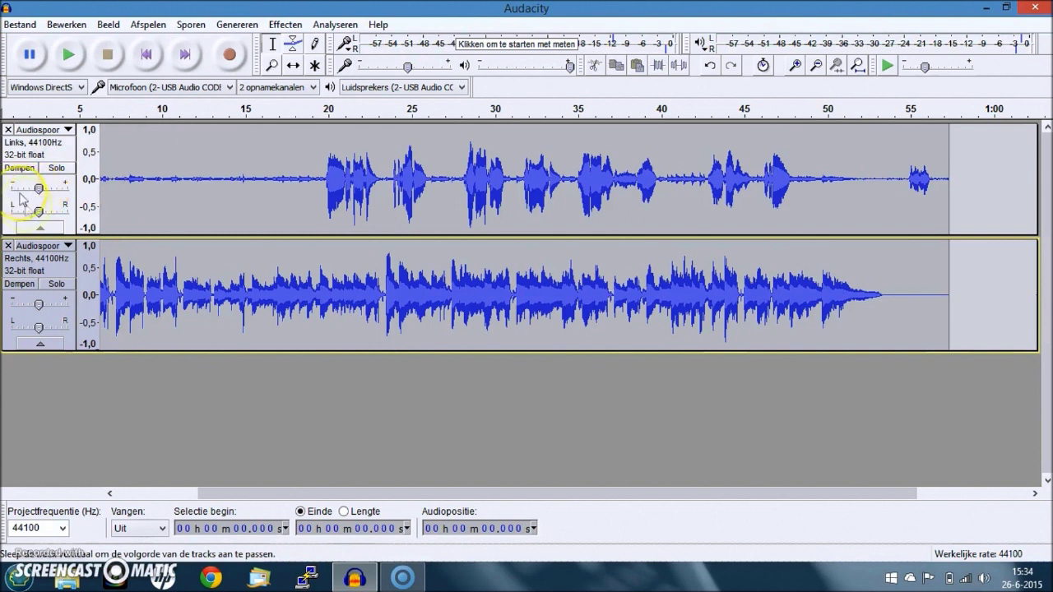
pyautogui.click(61, 160)
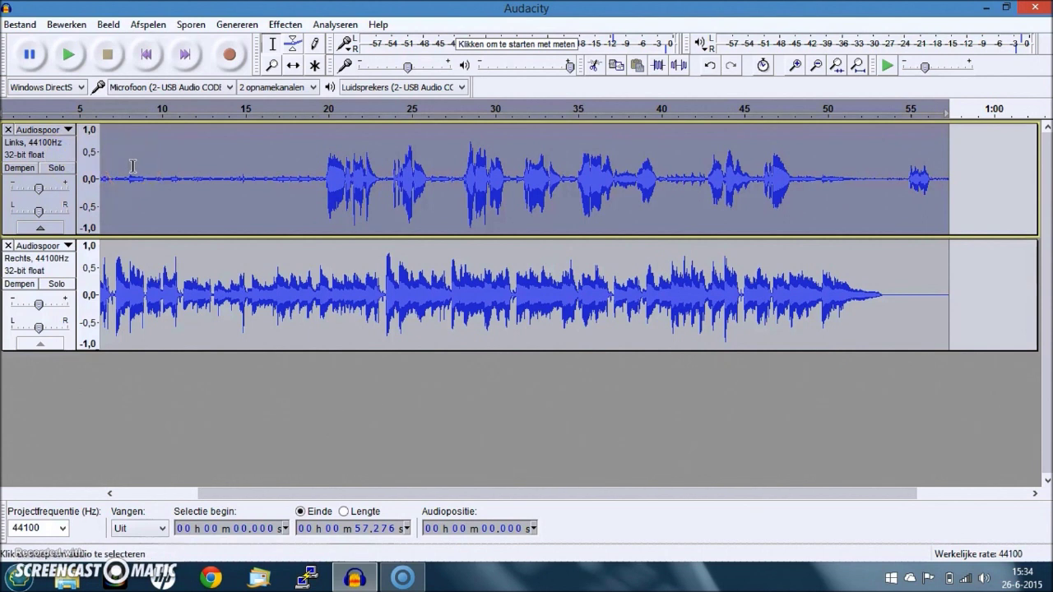
# Make both tracks mono, raise the top track's gain and pan it 10% left
pyautogui.click(62, 132)
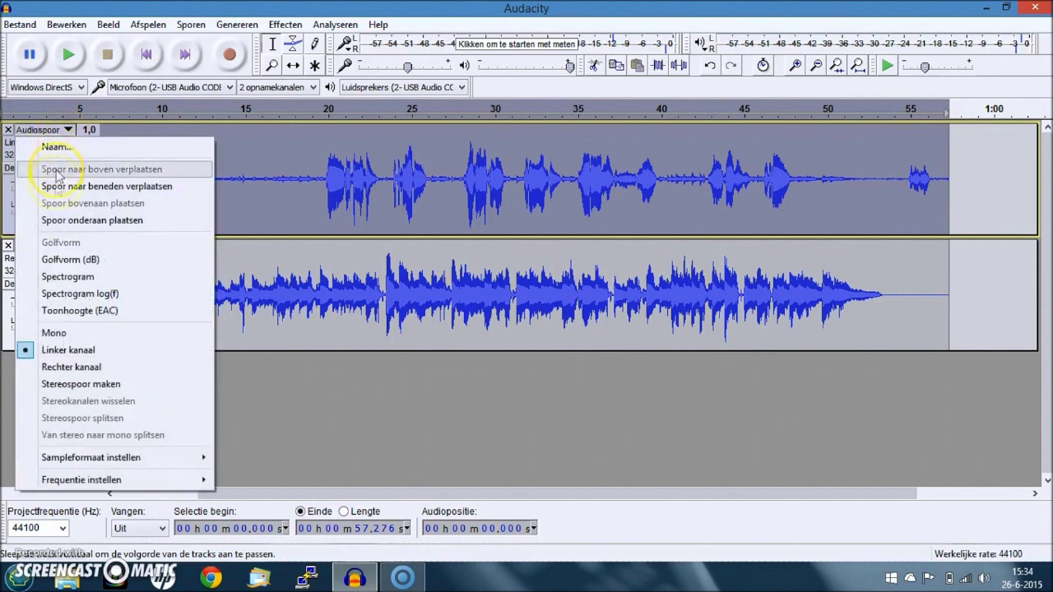
pyautogui.click(53, 334)
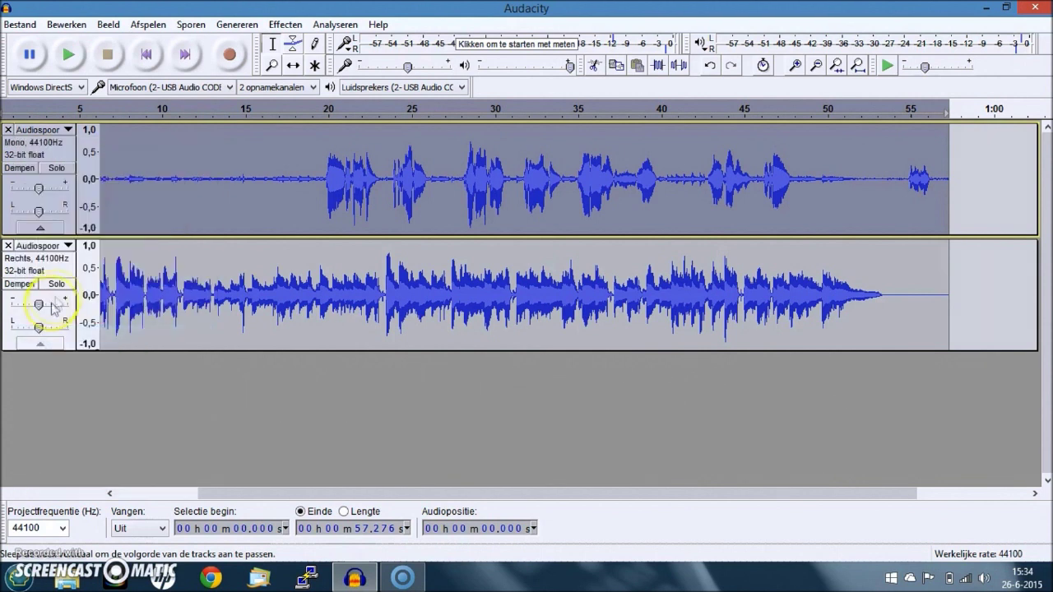
pyautogui.click(66, 245)
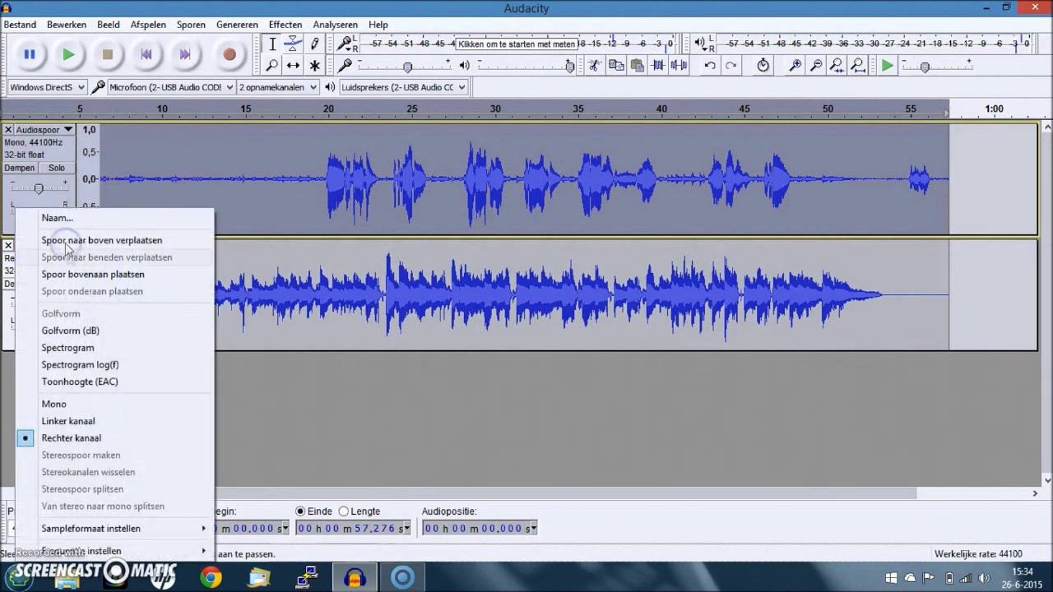
pyautogui.click(62, 405)
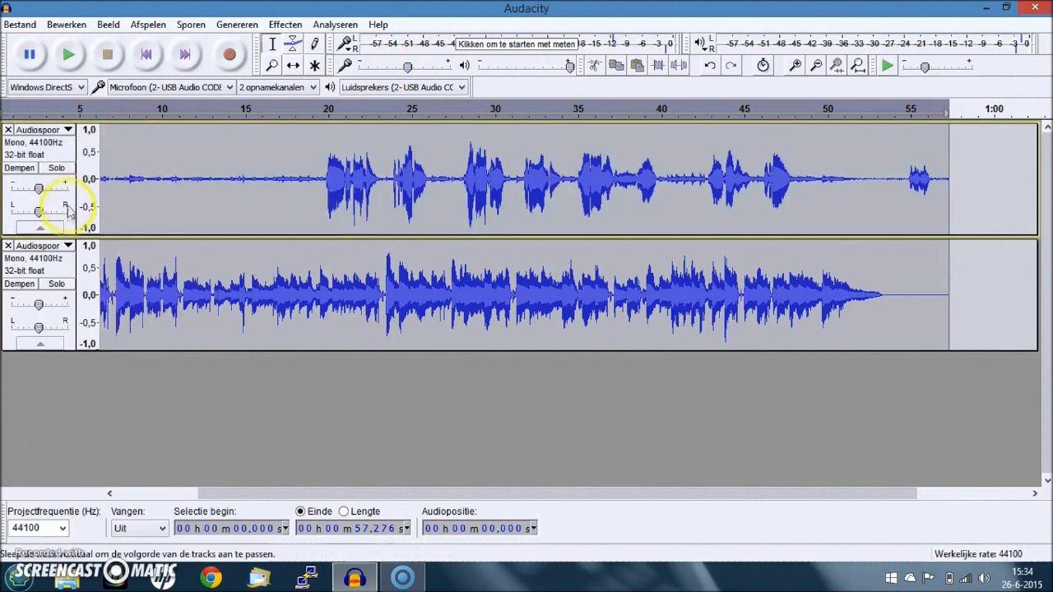
pyautogui.moveTo(38, 188); pyautogui.dragTo(42, 213)
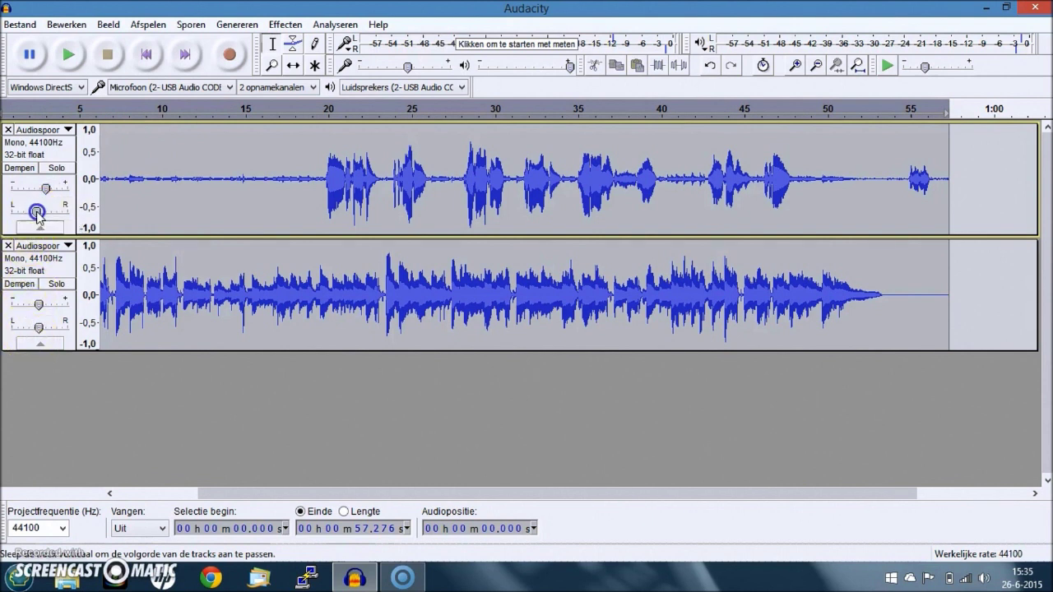
pyautogui.click(40, 329)
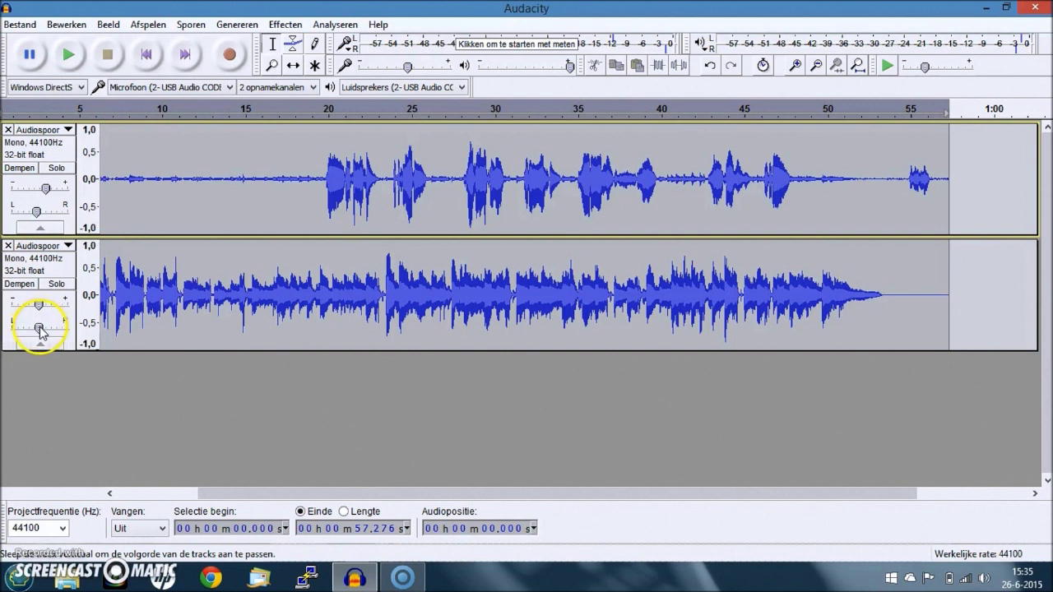
# Pan the bottom track 20% right and select it, trying and undoing a fade-in
pyautogui.moveTo(40, 330); pyautogui.dragTo(46, 330)
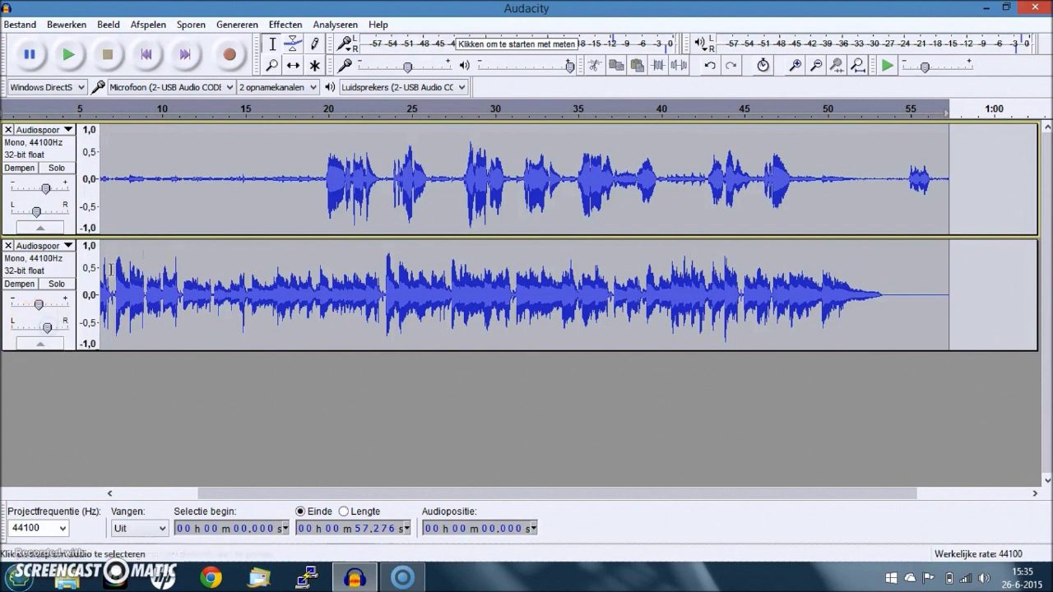
pyautogui.doubleClick(155, 252)
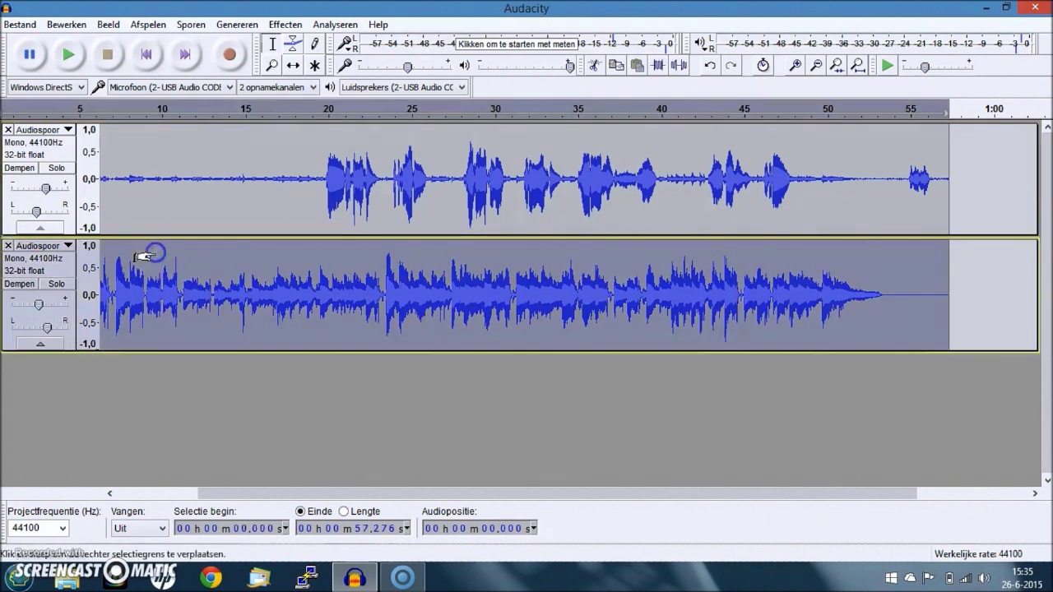
pyautogui.click(284, 24)
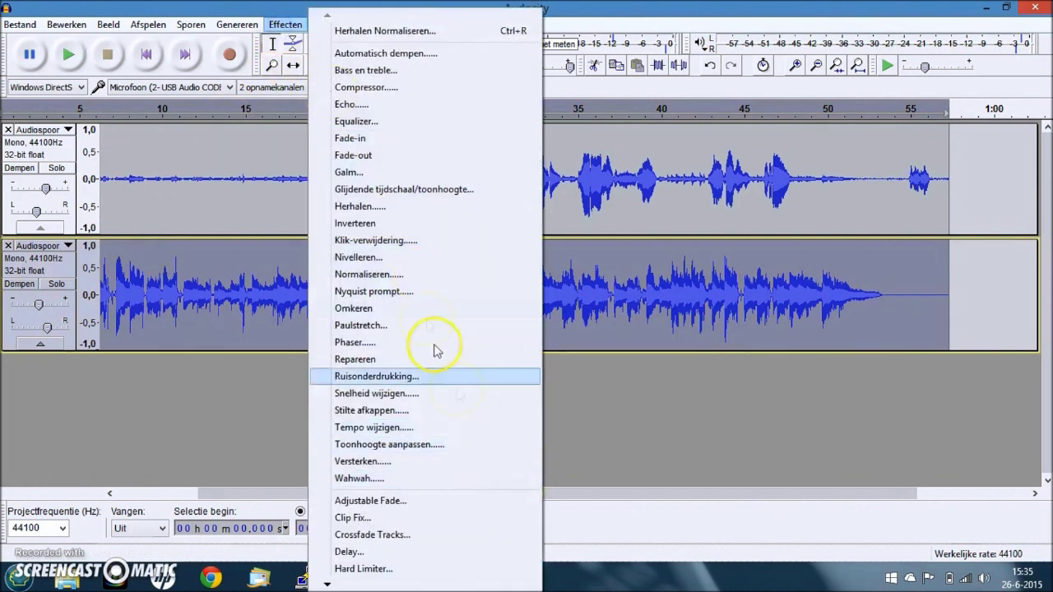
pyautogui.click(360, 141)
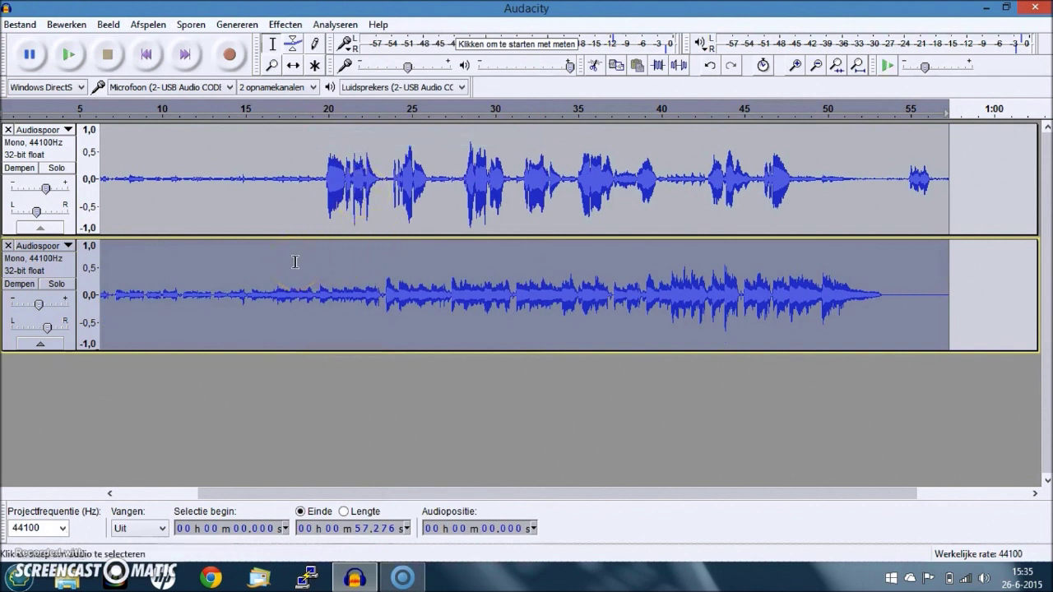
pyautogui.hotkey('ctrl', 'z')
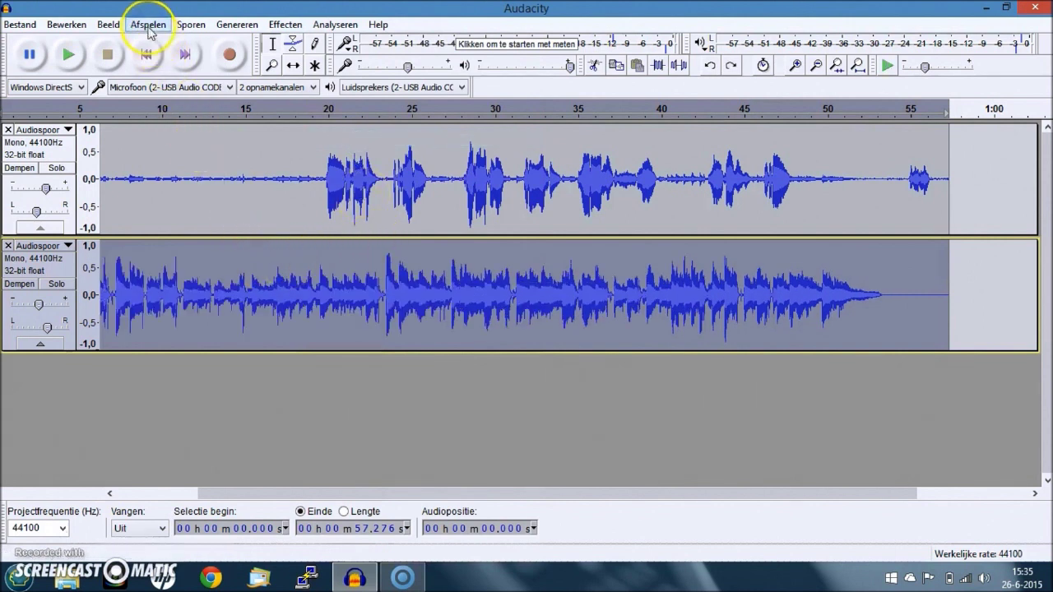
# Apply Galm reverb with default settings and play the tracks from about 10 seconds
pyautogui.click(285, 24)
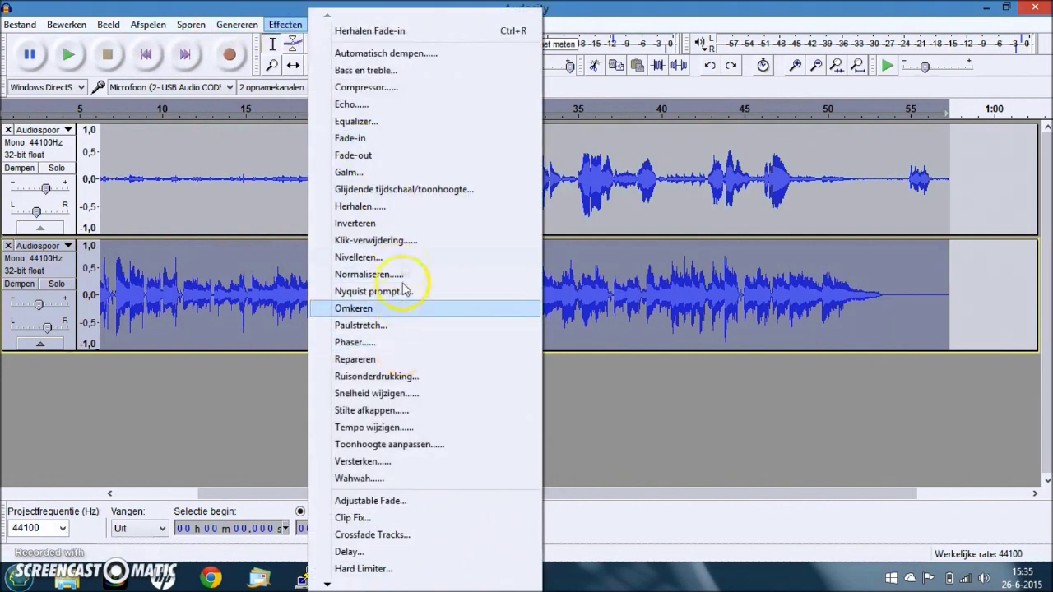
pyautogui.click(355, 176)
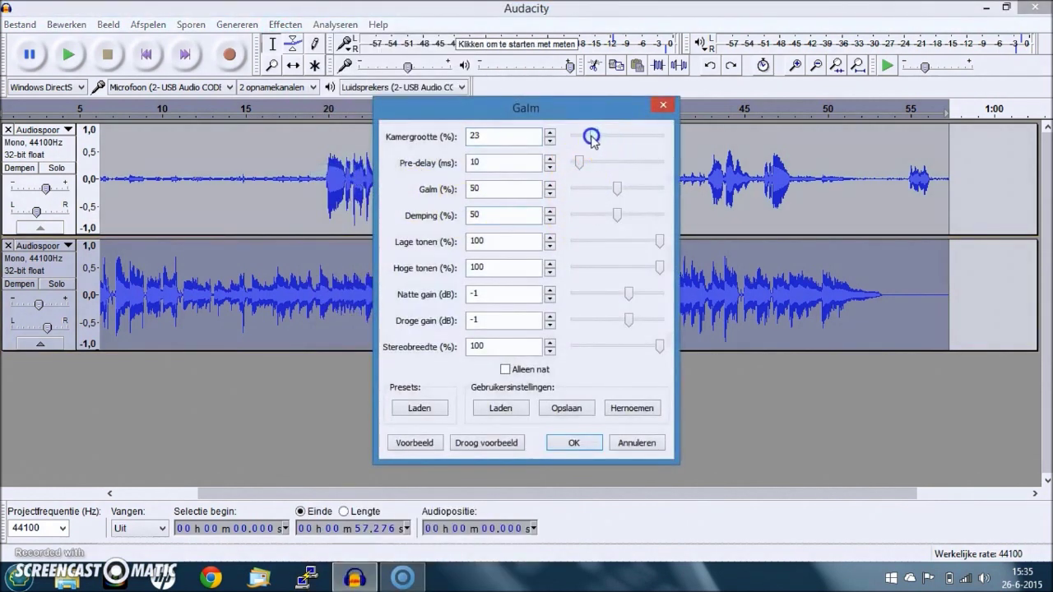
pyautogui.click(560, 444)
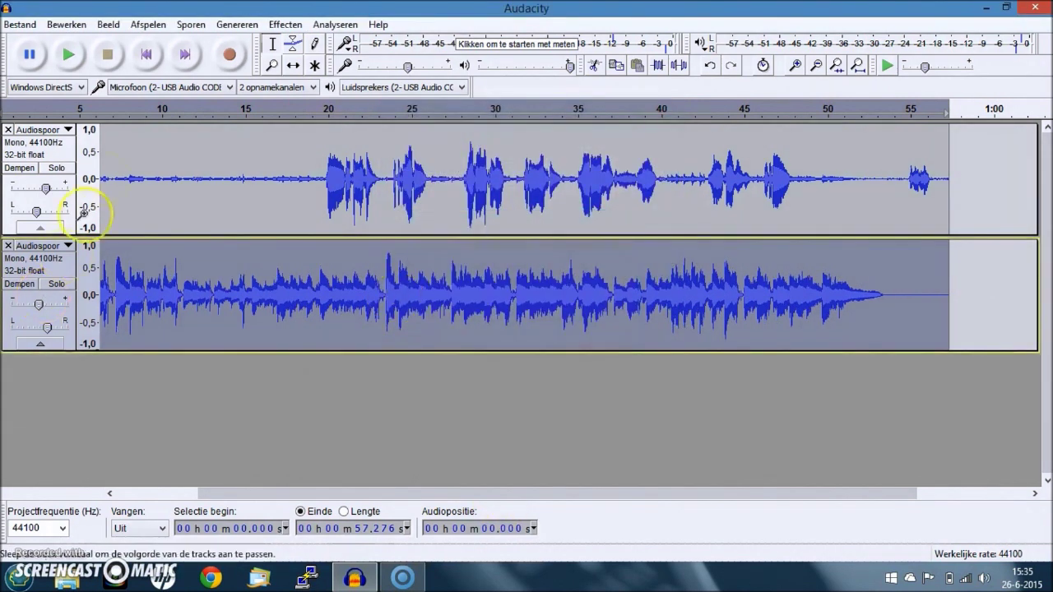
pyautogui.click(157, 109)
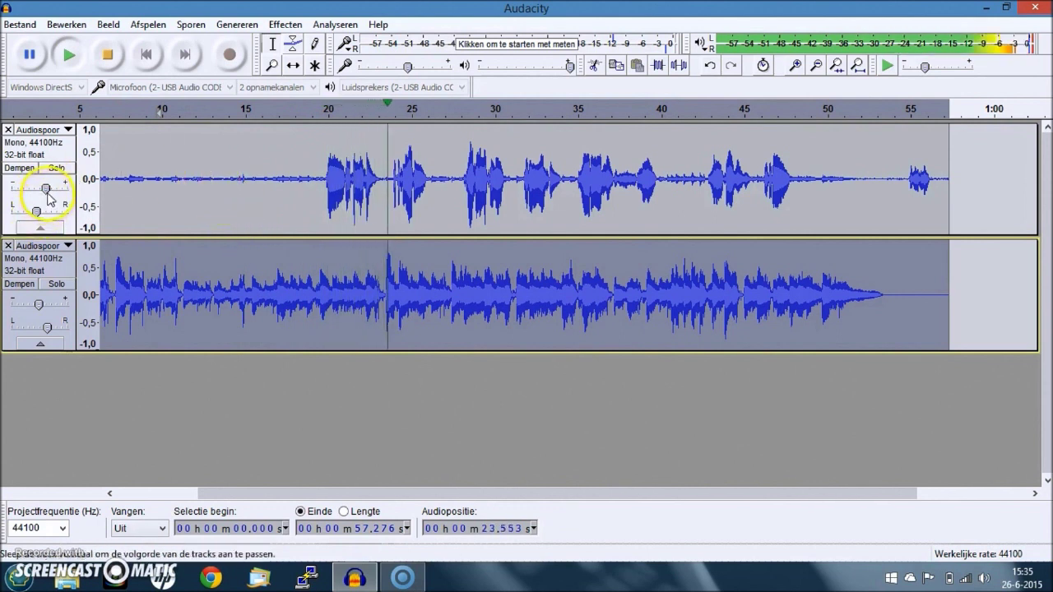
# Set the first track's gain to 0 dB during playback, then stop playback
pyautogui.moveTo(45, 188); pyautogui.dragTo(29, 189)
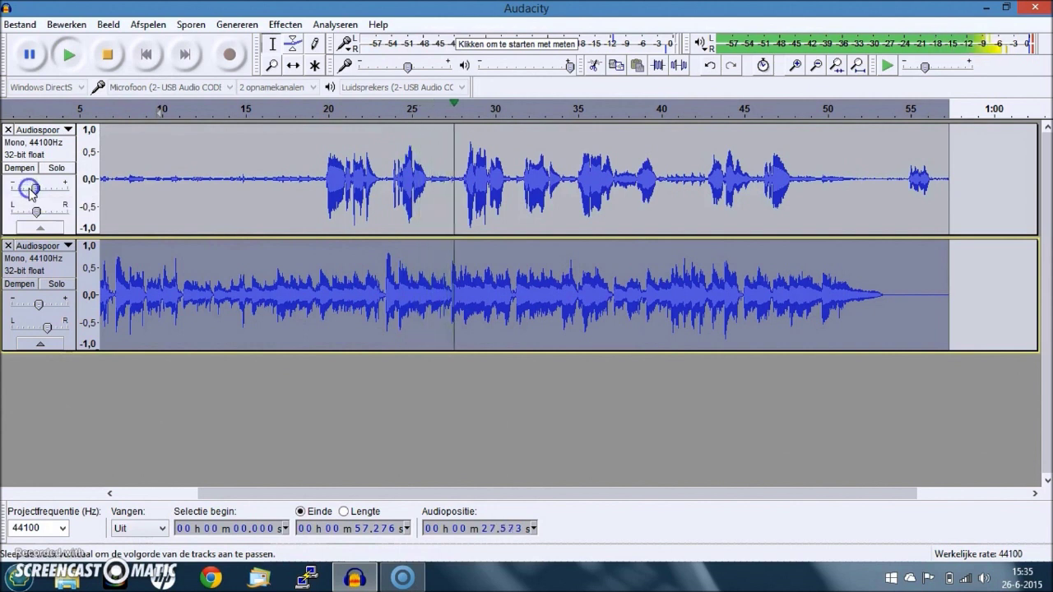
pyautogui.moveTo(29, 190); pyautogui.dragTo(35, 189)
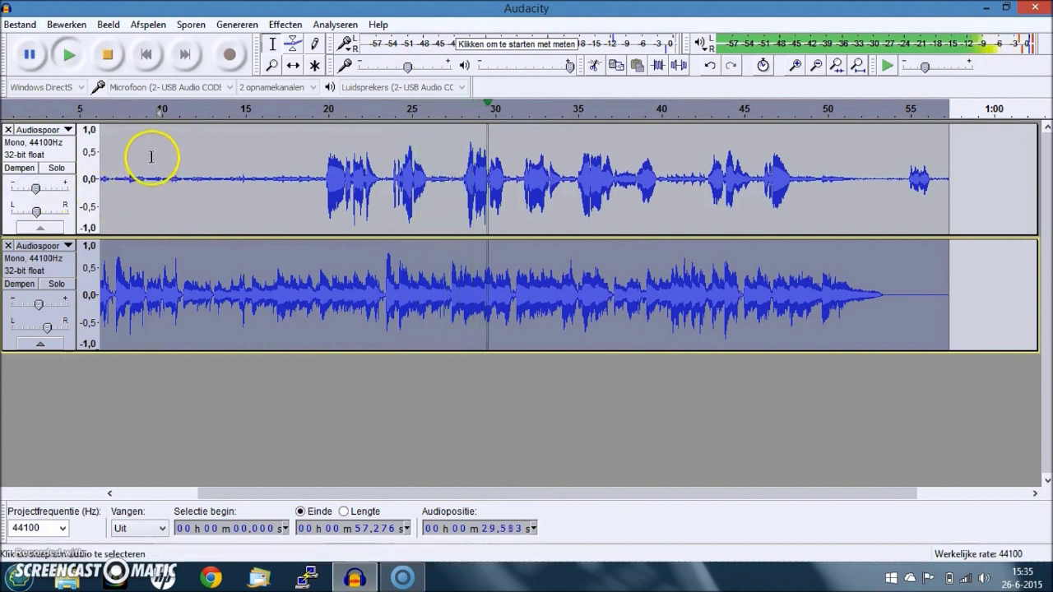
pyautogui.click(113, 64)
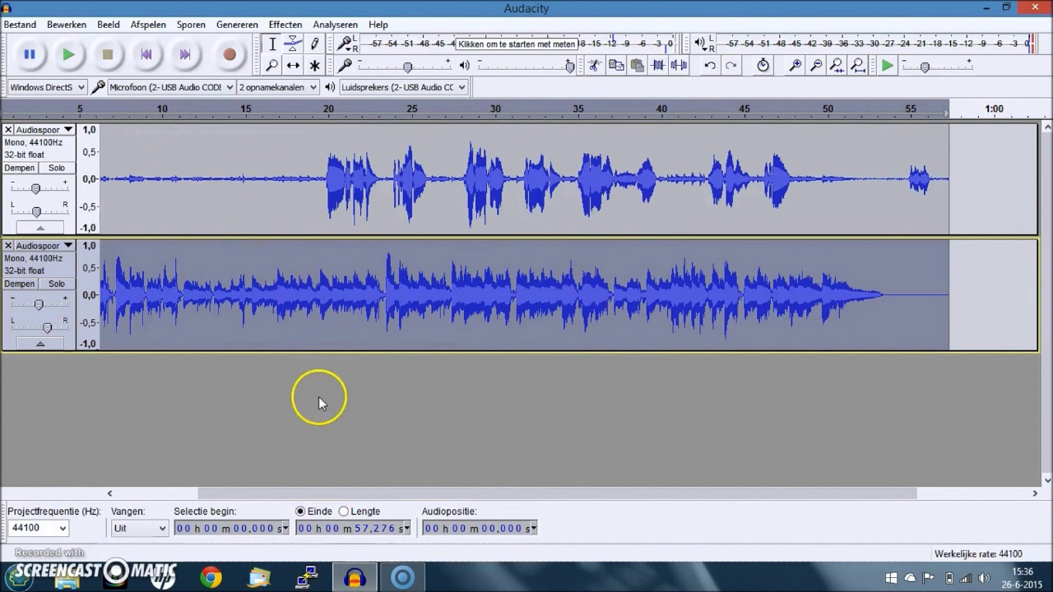
# Save the project as 'audacity demo' (.aup) in the desktop's studio folder, dismissing the project-file warning
pyautogui.click(19, 24)
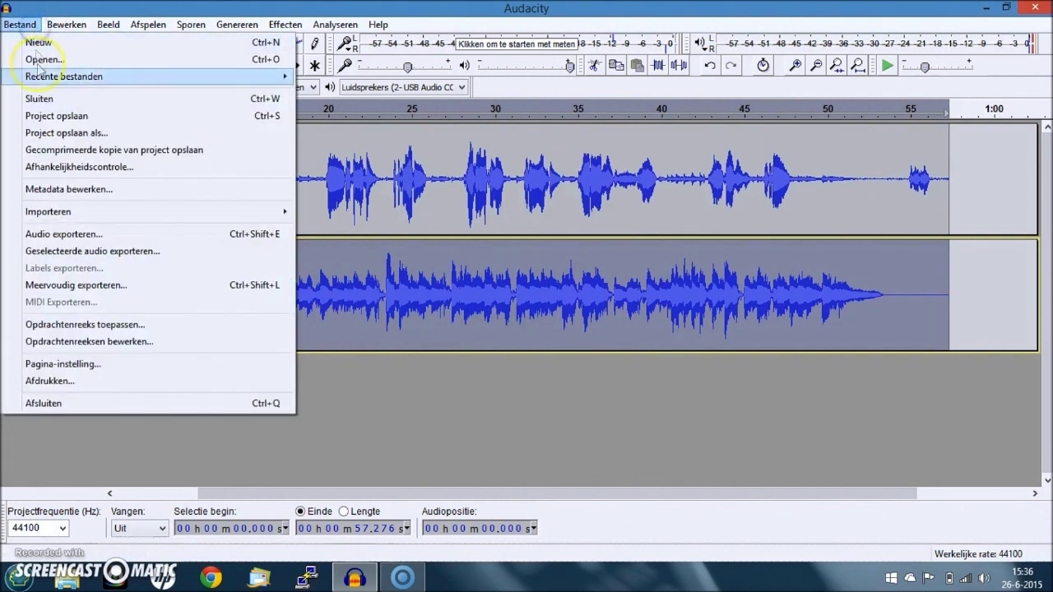
pyautogui.click(37, 116)
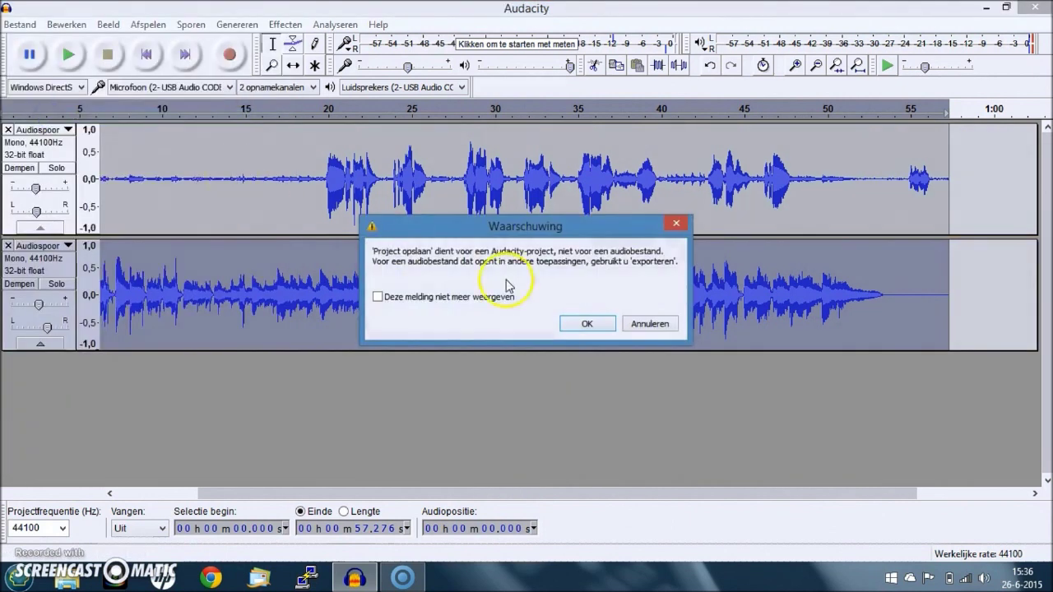
pyautogui.click(586, 324)
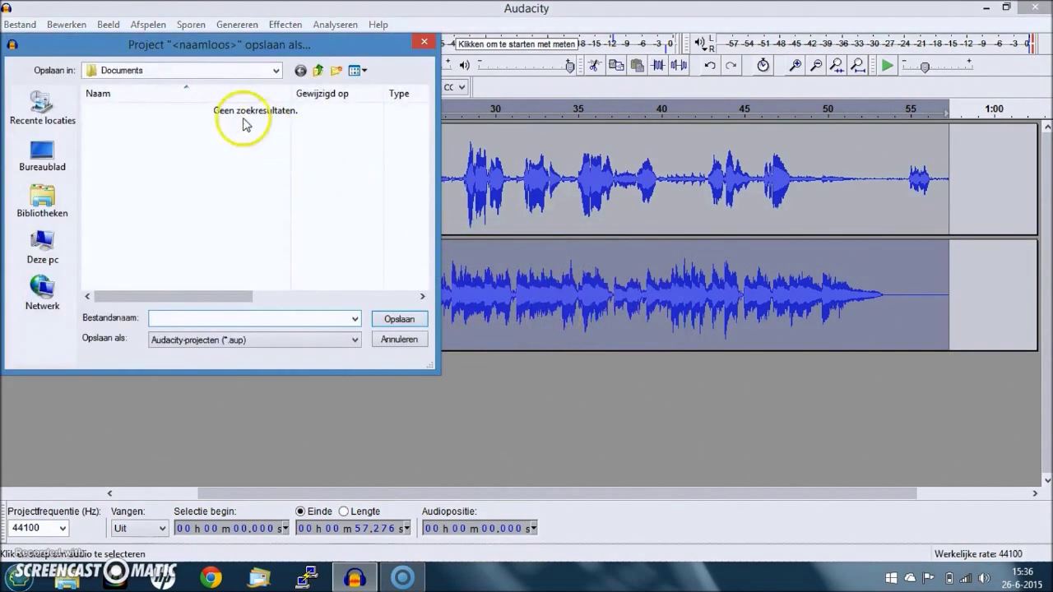
pyautogui.click(42, 153)
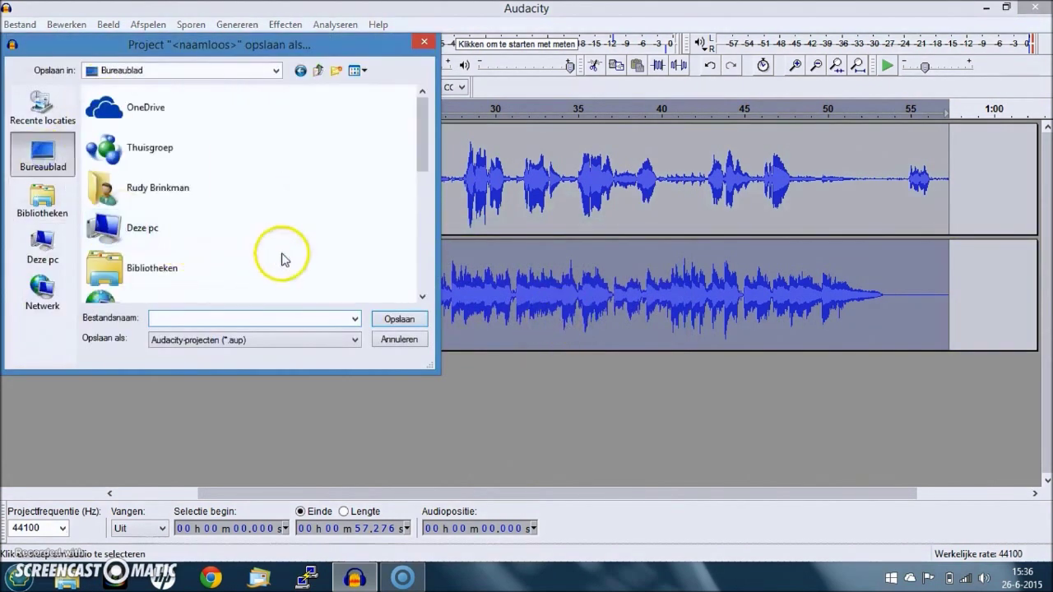
pyautogui.moveTo(422, 147)
pyautogui.mouseDown()
pyautogui.moveTo(427, 269)
pyautogui.moveTo(427, 158)
pyautogui.mouseUp()
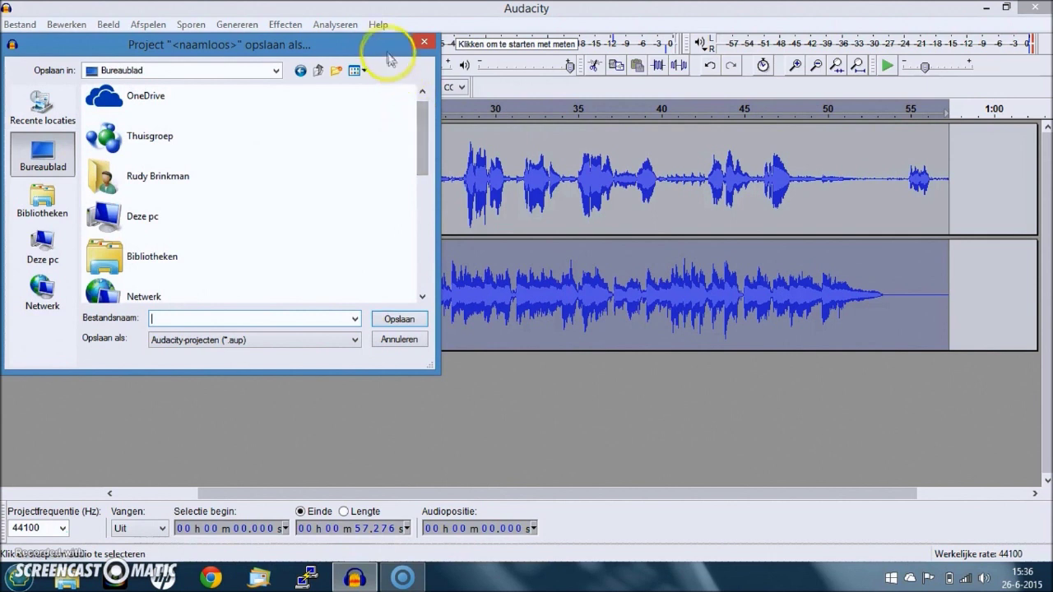
pyautogui.moveTo(387, 52); pyautogui.dragTo(504, 101)
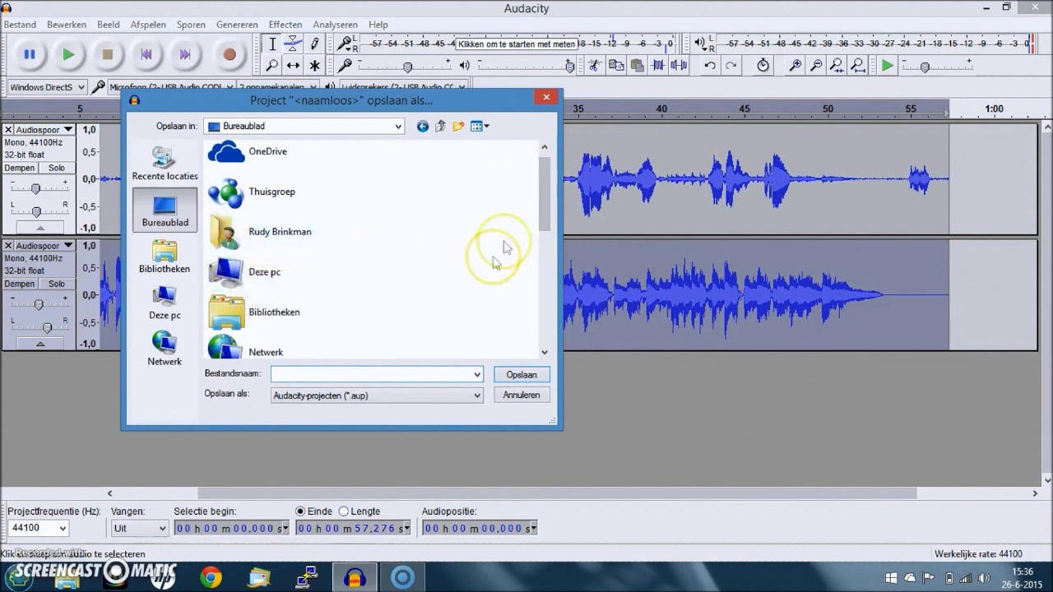
pyautogui.moveTo(538, 217); pyautogui.dragTo(549, 279)
pyautogui.click(296, 304)
pyautogui.doubleClick(251, 323)
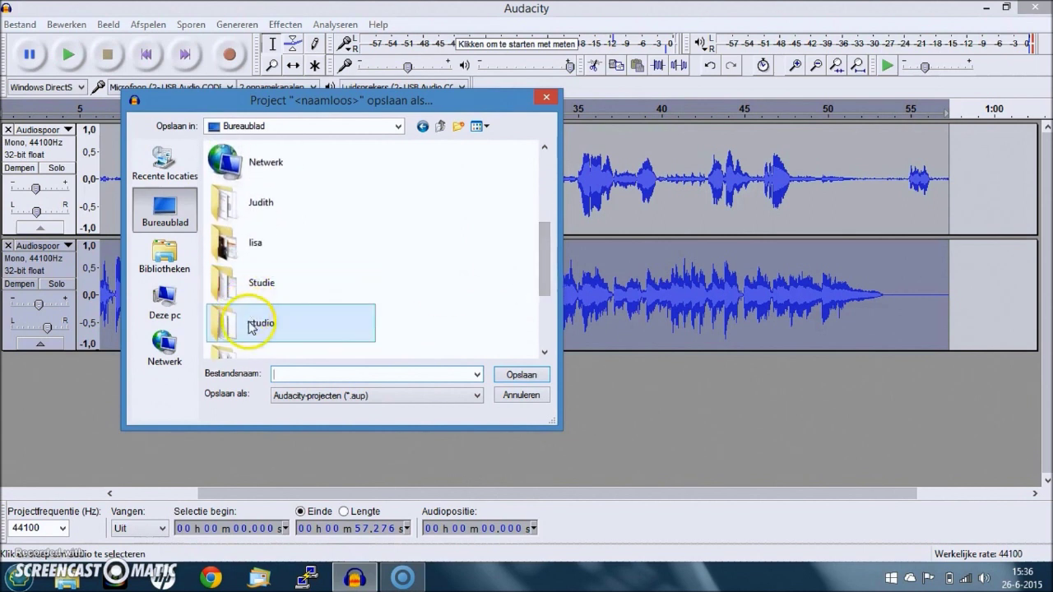
pyautogui.click(287, 371)
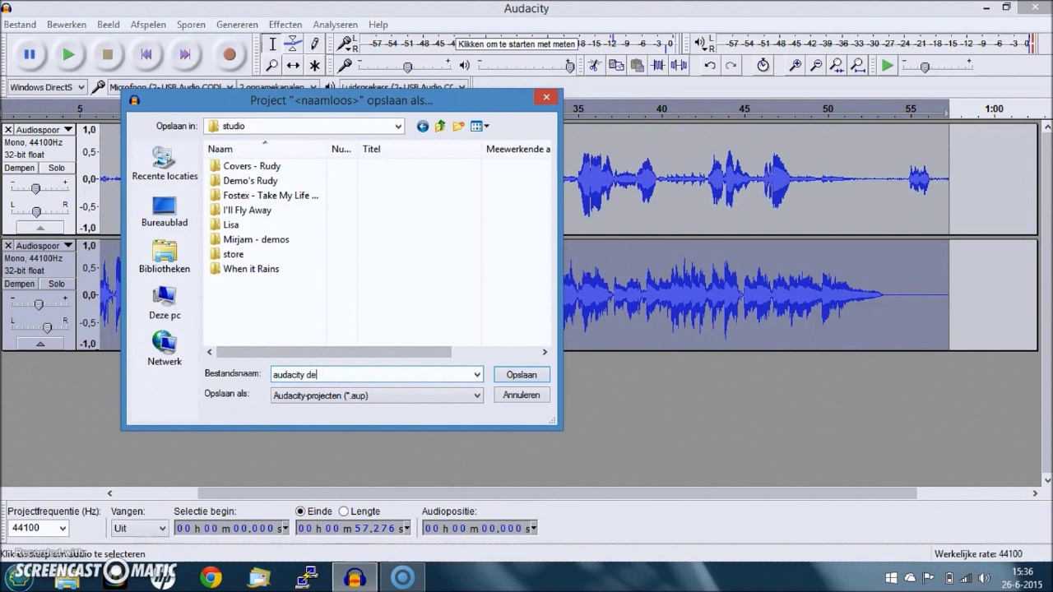
pyautogui.click(512, 377)
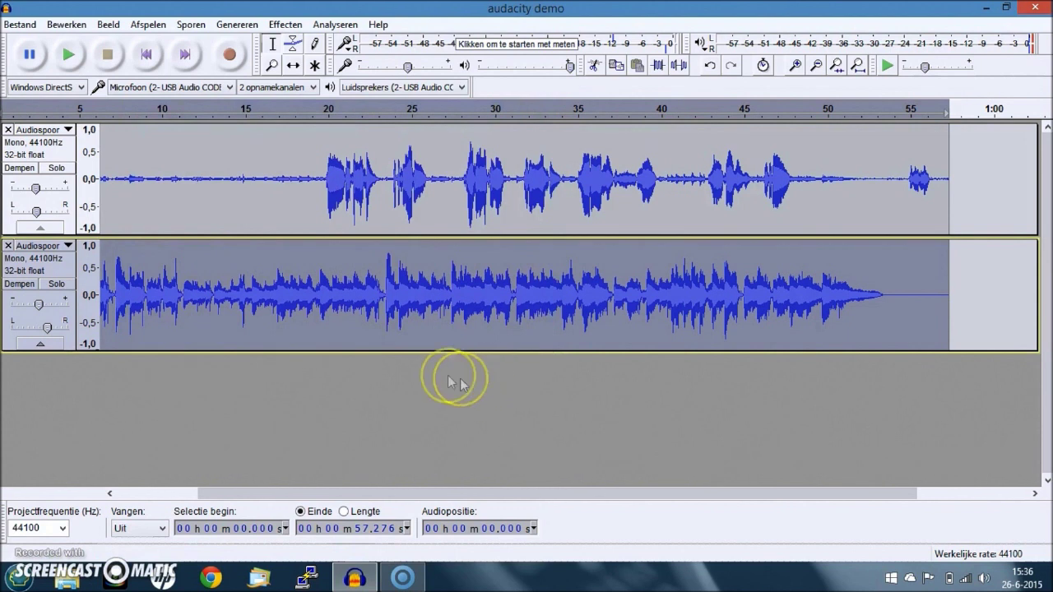
# Deselect the second mono track so no audio is selected in the saved project
pyautogui.click(200, 393)
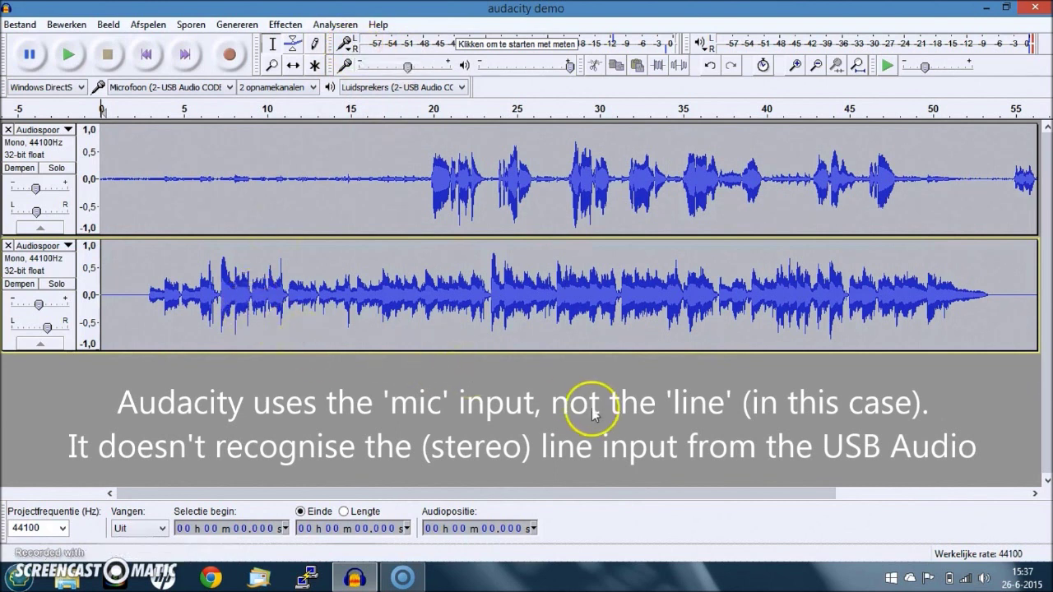
# Search 'geluid' to reach Windows Sound and open the USB Audio CODEC microphone's properties
pyautogui.click(22, 579)
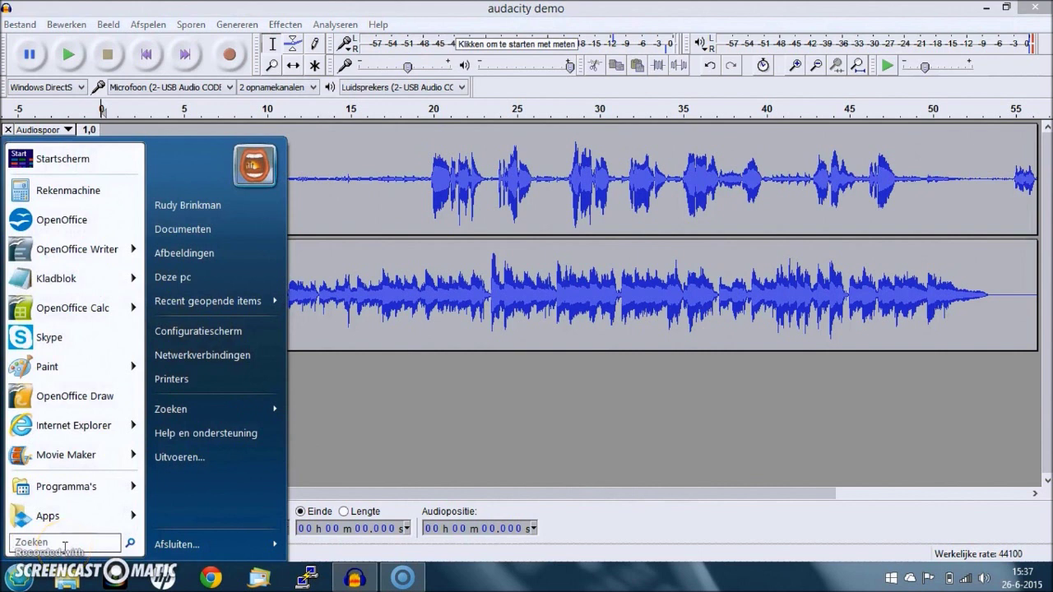
pyautogui.write('ge')
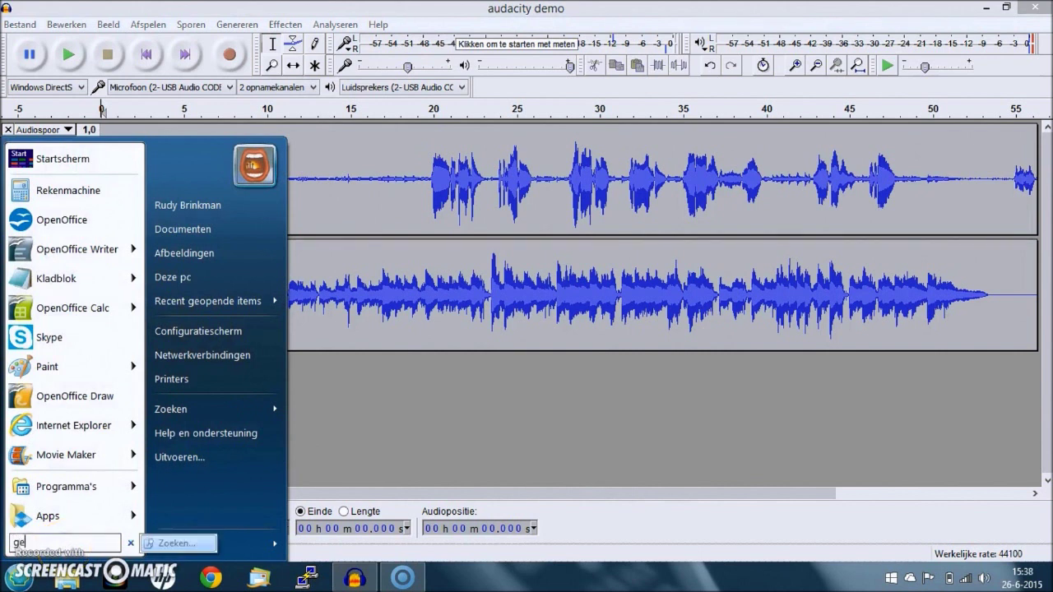
pyautogui.write('luid')
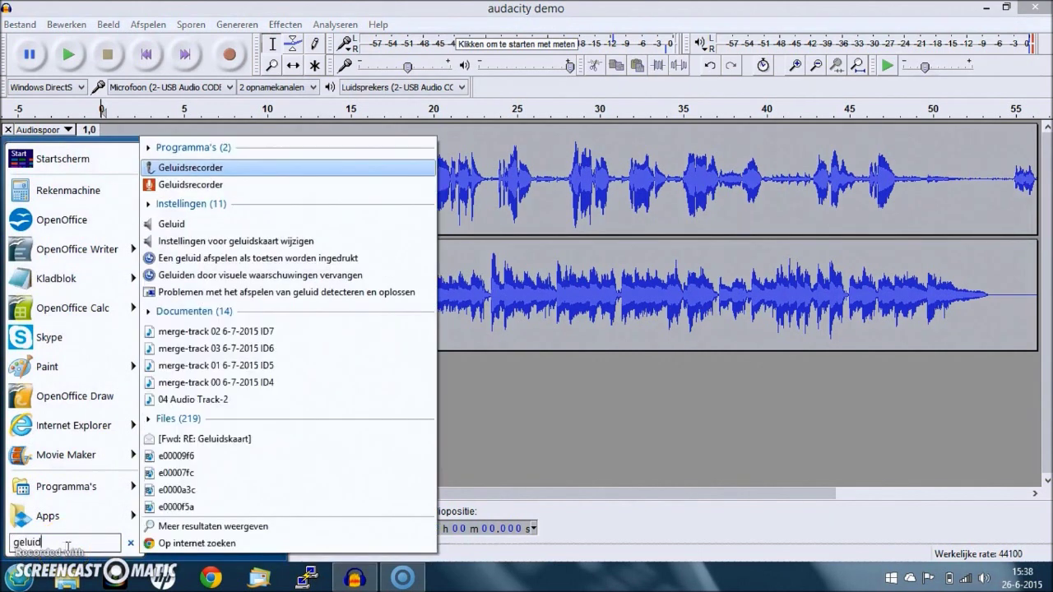
pyautogui.click(181, 228)
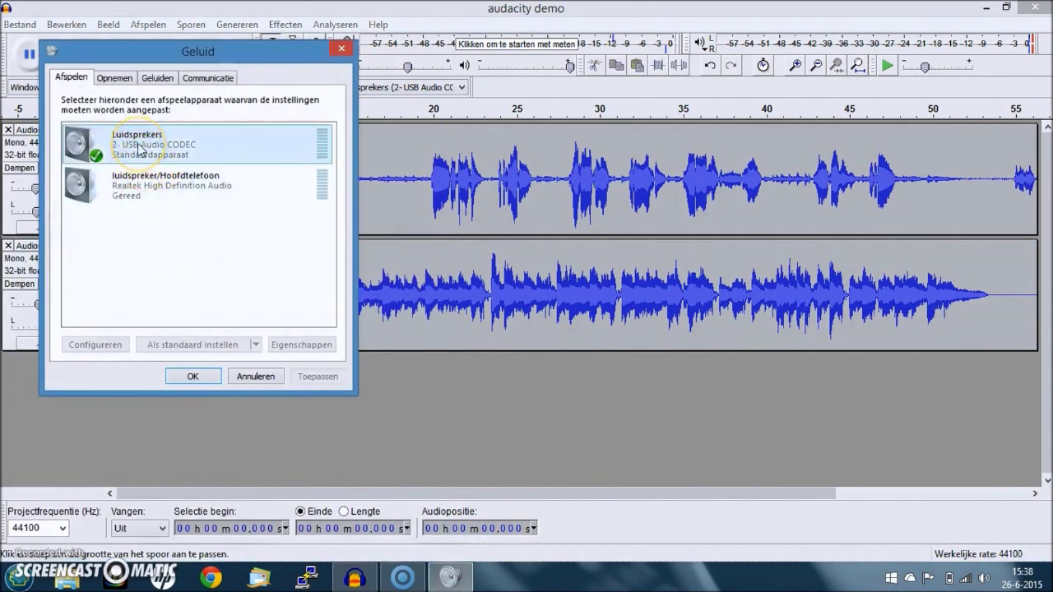
pyautogui.click(114, 78)
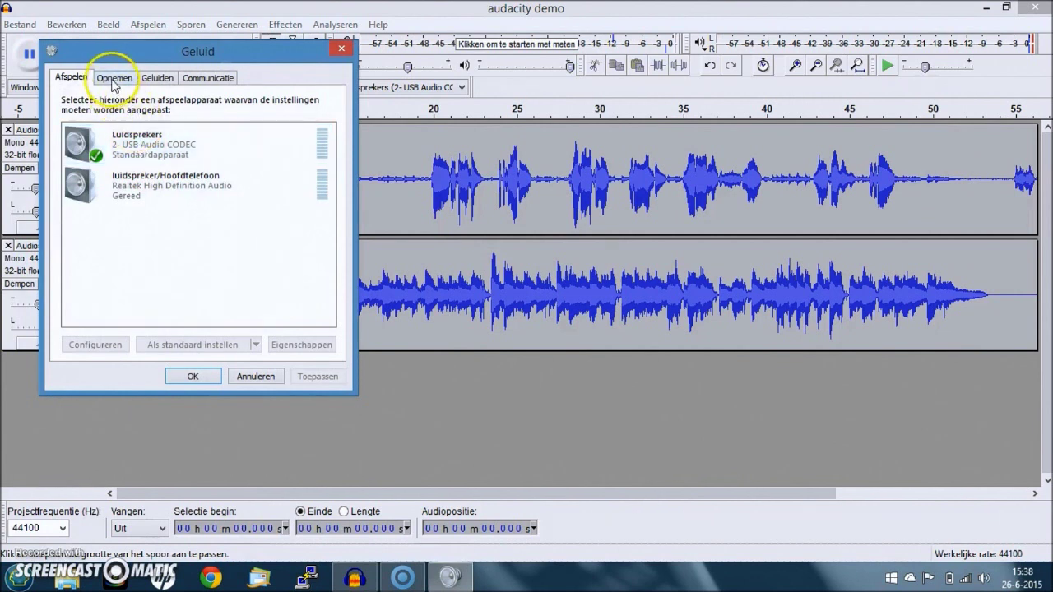
pyautogui.click(236, 148)
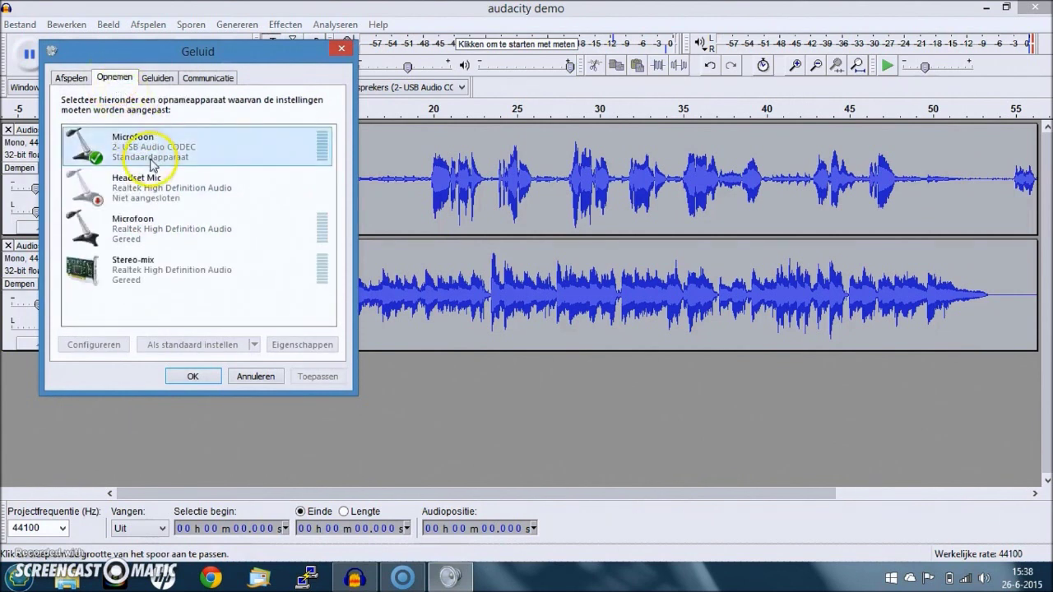
pyautogui.click(288, 341)
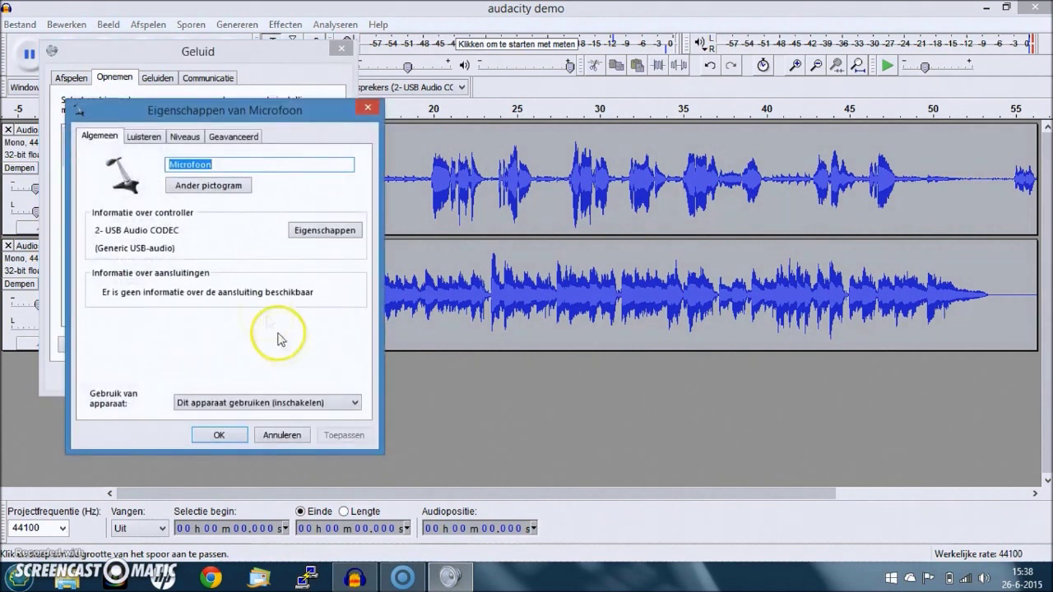
# Keep the microphone's default format at 2-channel, 16-bit, 44100 Hz and close both dialogs
pyautogui.click(143, 137)
pyautogui.click(185, 139)
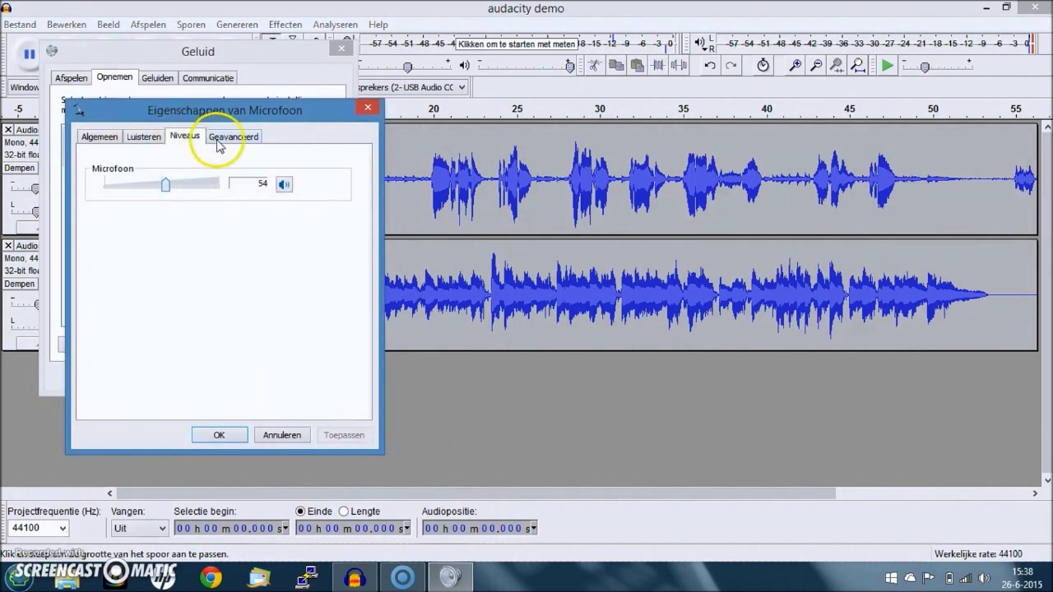
pyautogui.click(225, 138)
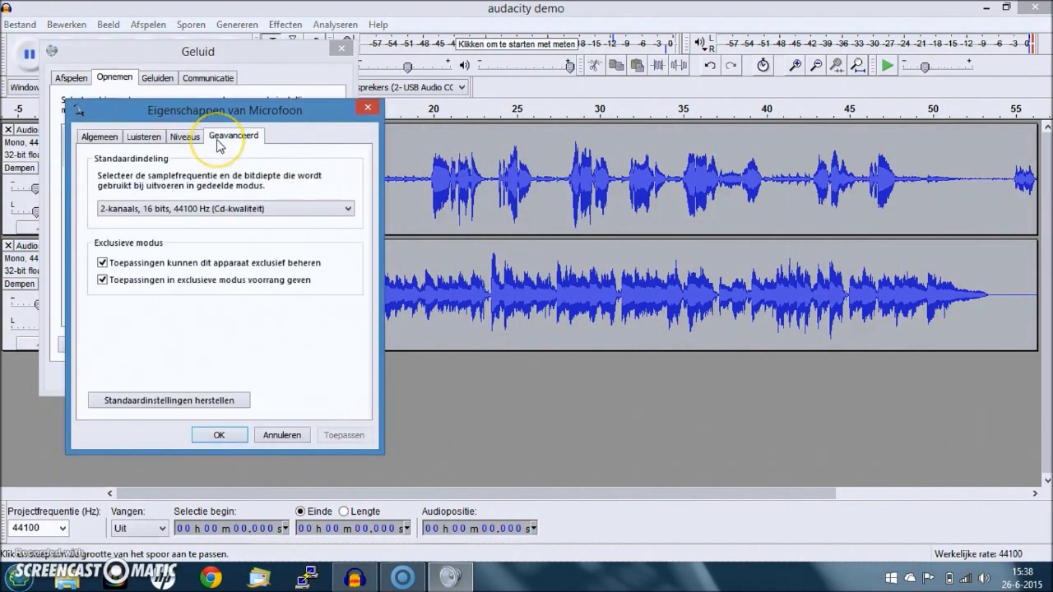
pyautogui.click(198, 211)
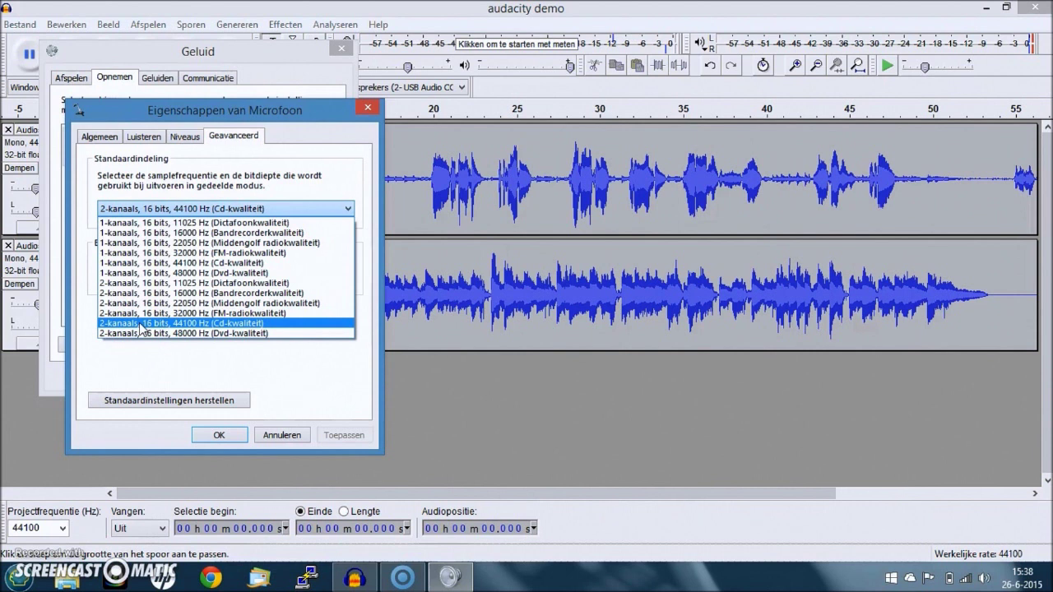
pyautogui.click(140, 328)
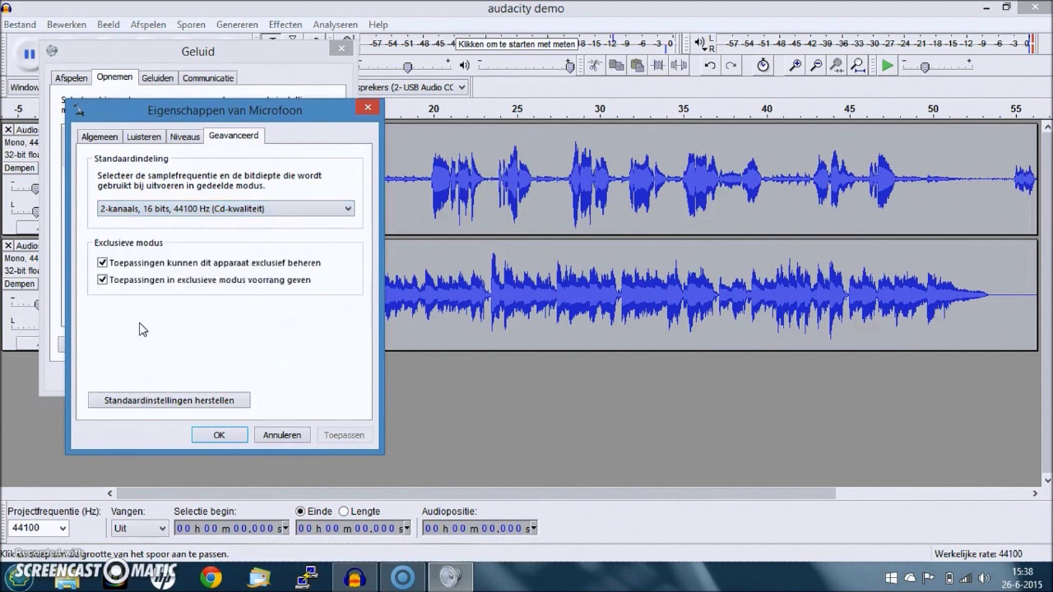
pyautogui.click(233, 436)
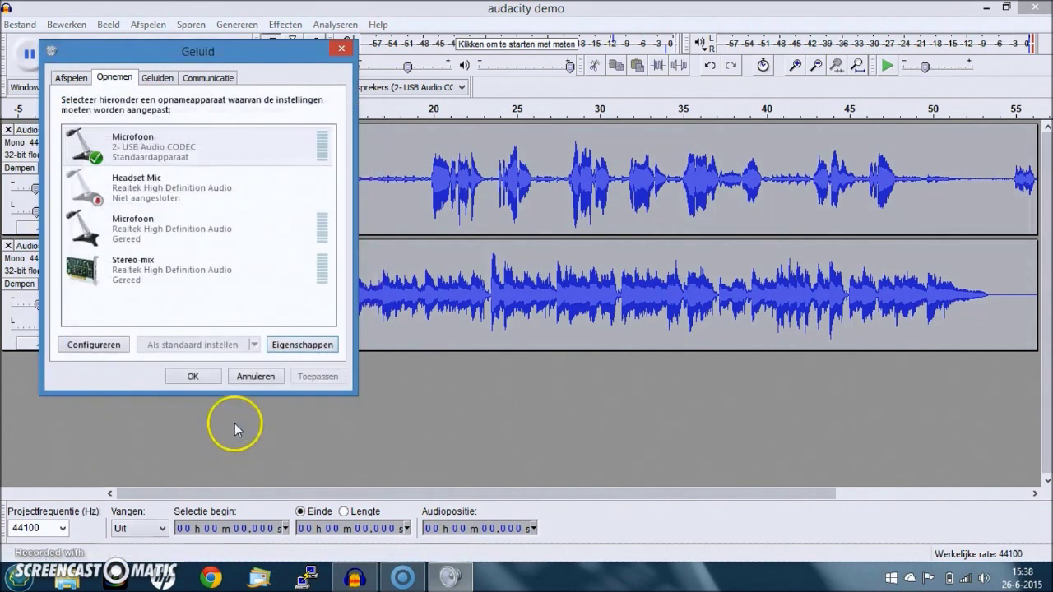
pyautogui.click(204, 379)
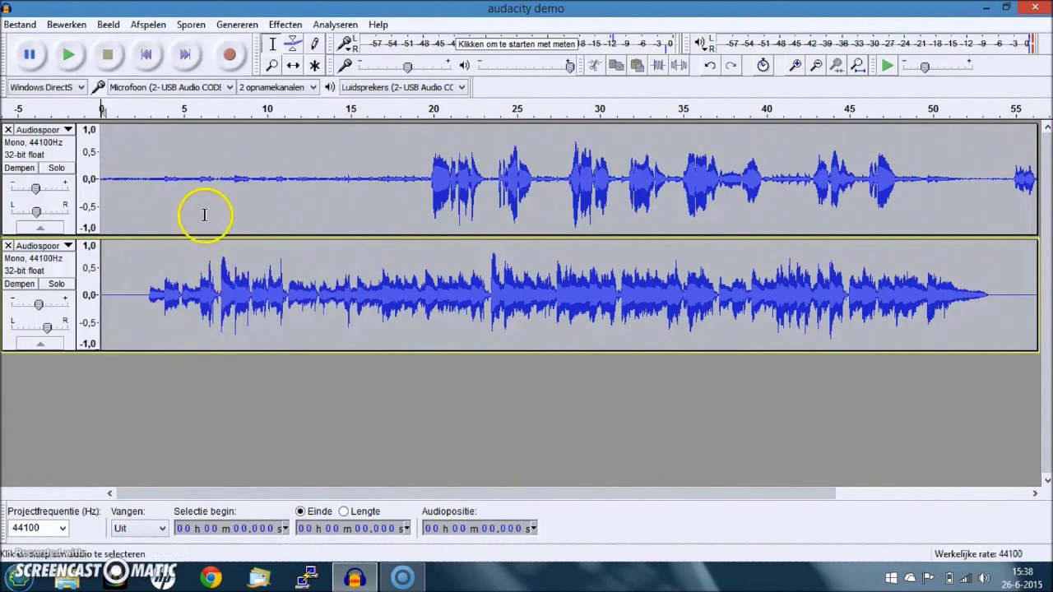